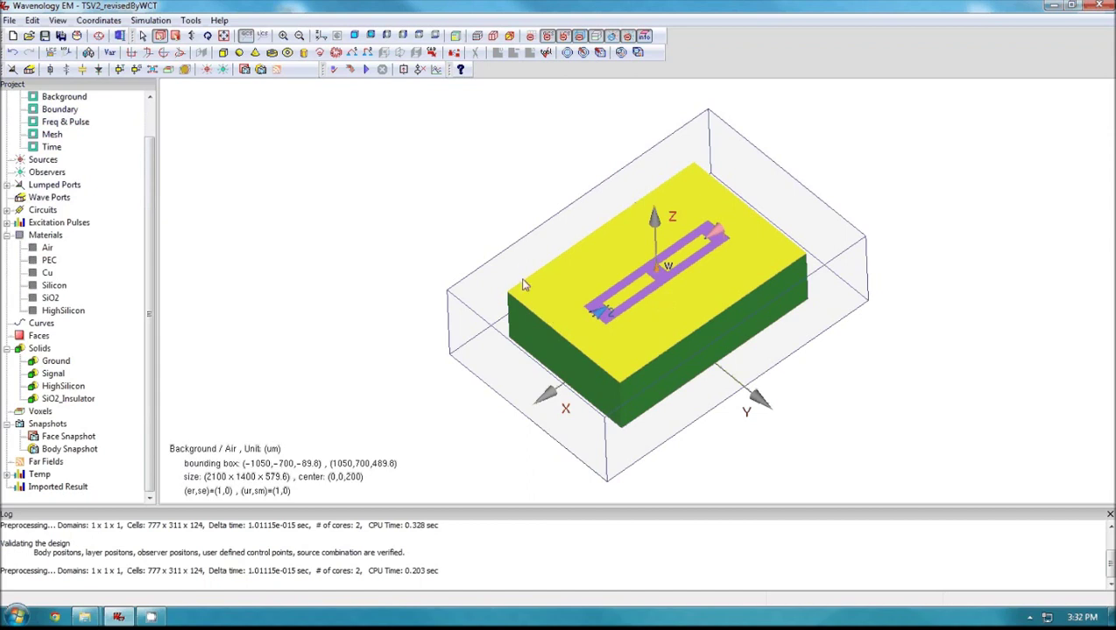
# Review the project's mesh settings and close them without changes
pyautogui.click(53, 135)
pyautogui.doubleClick(52, 136)
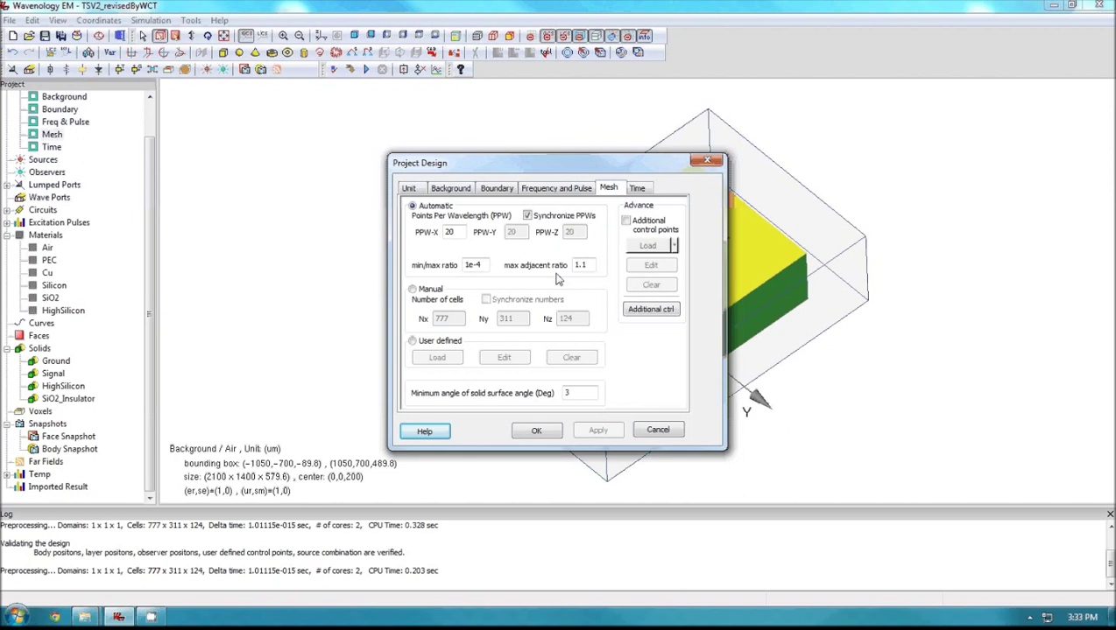
pyautogui.click(674, 430)
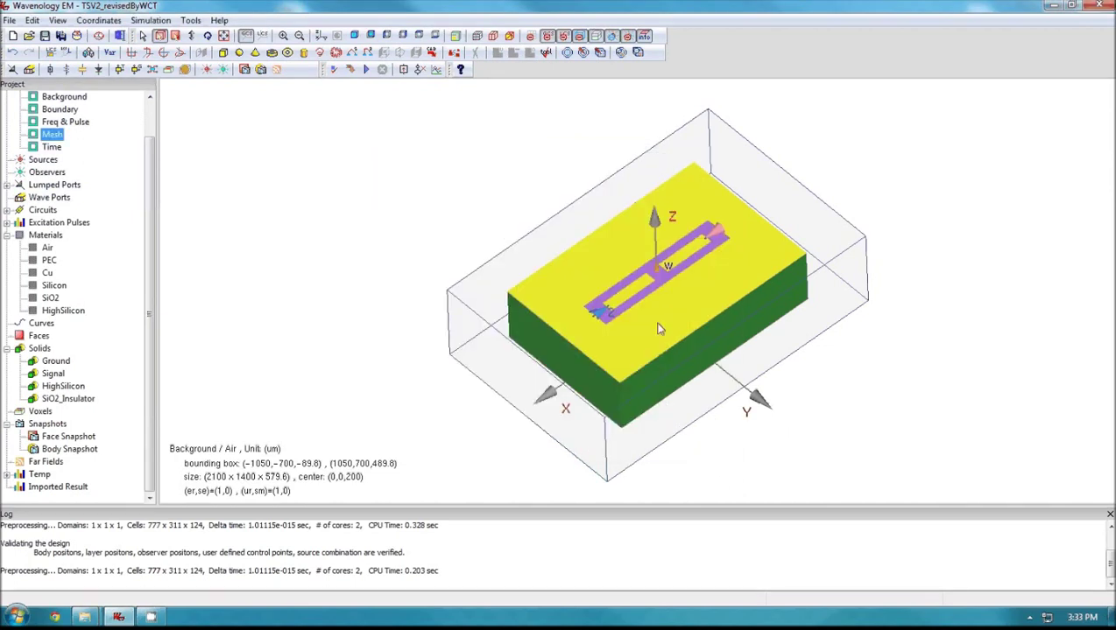
# Review the electromagnetic properties of the SiO2 material, including its relative permittivity, without changing them
pyautogui.moveTo(658, 329); pyautogui.dragTo(573, 272, button='middle')
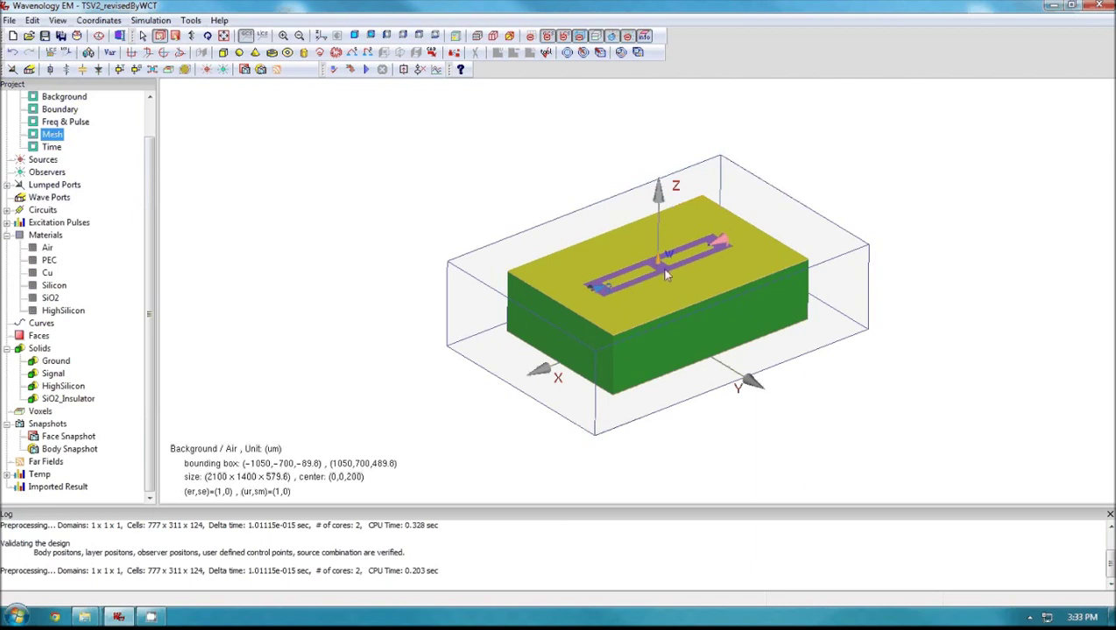
pyautogui.scroll(1, 664, 275)
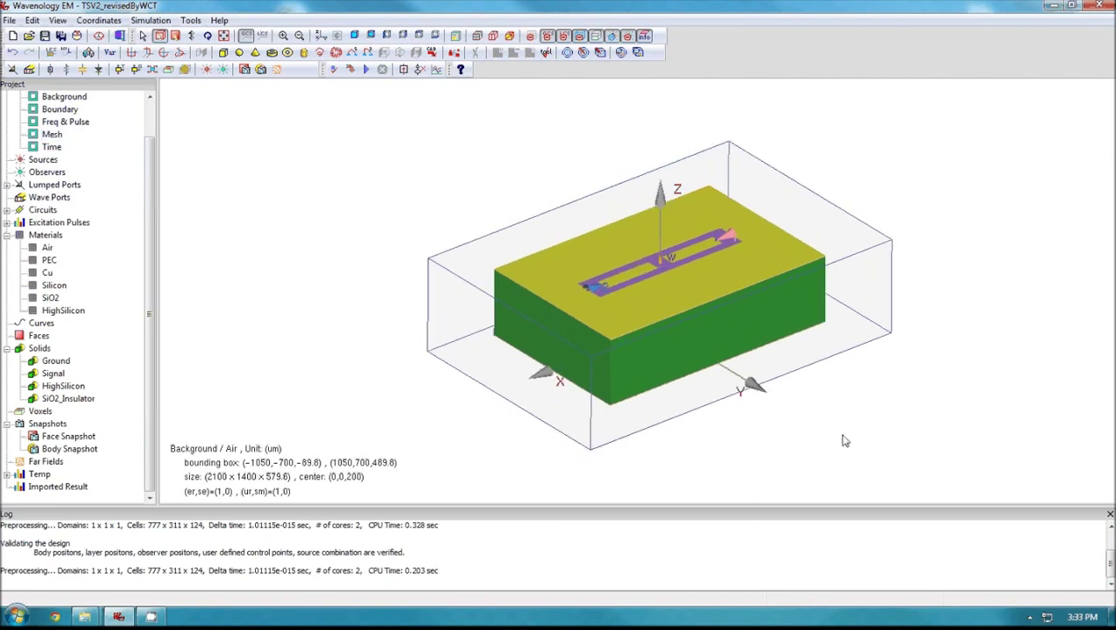
pyautogui.scroll(5, 729, 187)
pyautogui.scroll(-5, 718, 277)
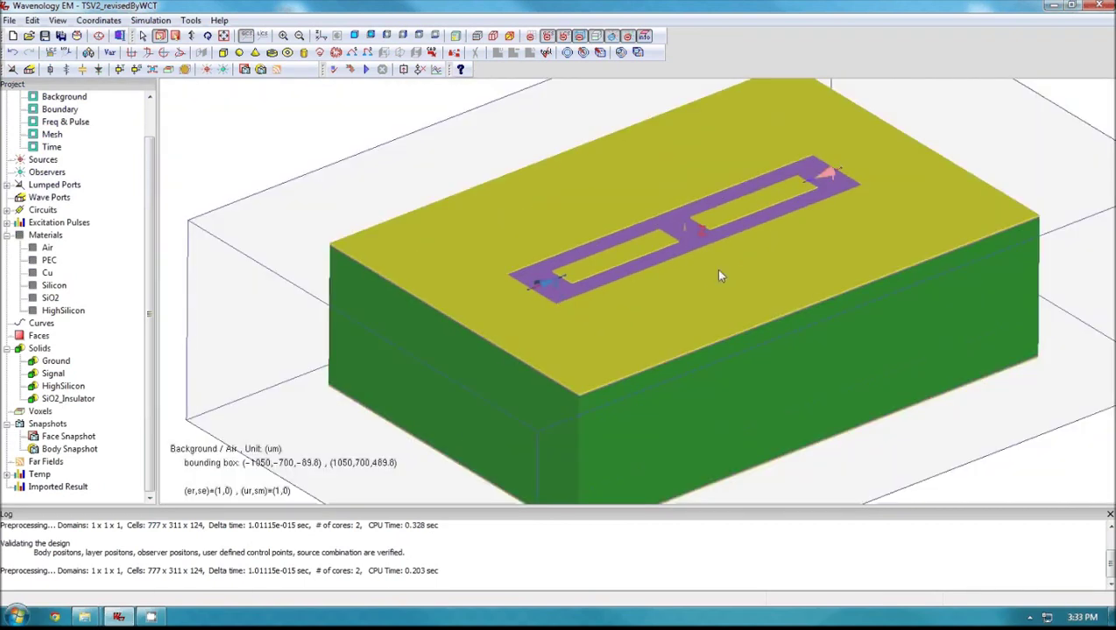
pyautogui.scroll(-3, 718, 277)
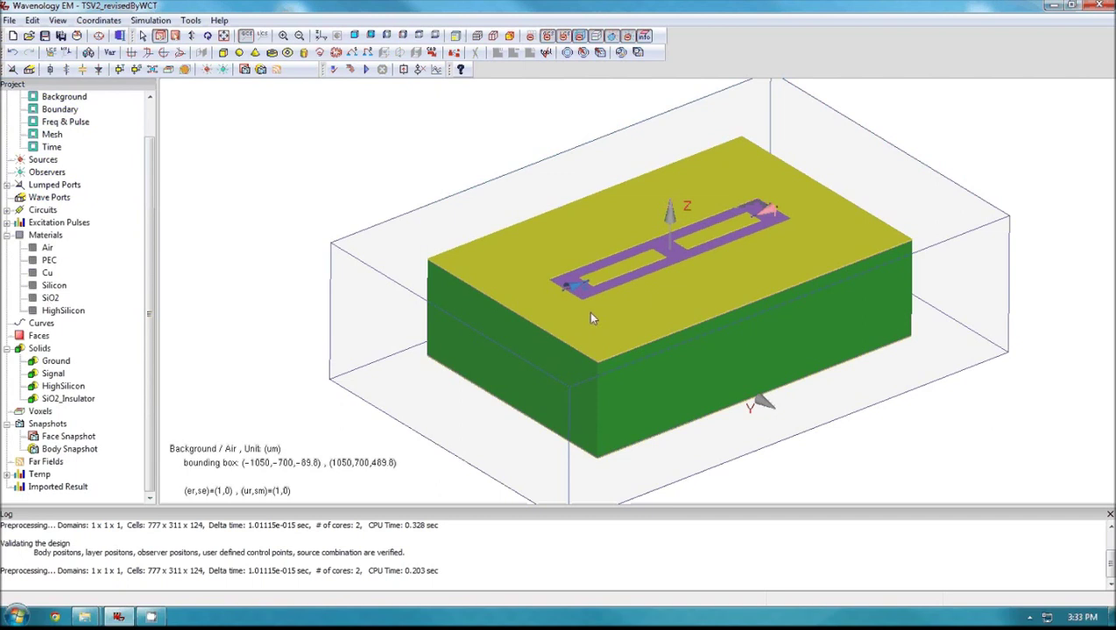
pyautogui.doubleClick(51, 299)
pyautogui.click(509, 193)
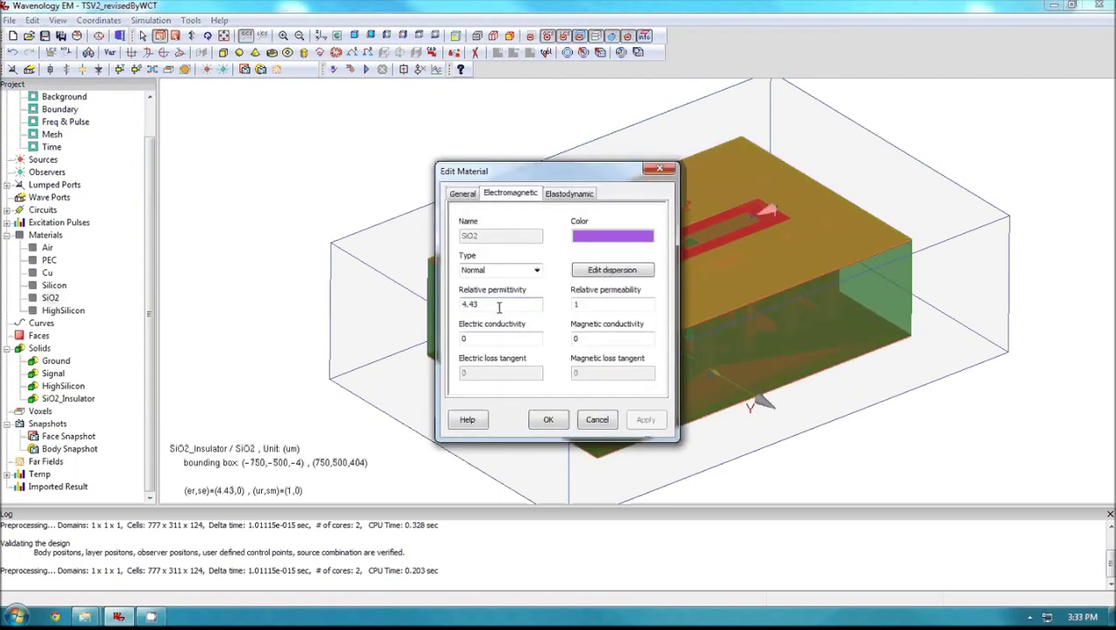
pyautogui.doubleClick(503, 307)
pyautogui.click(598, 421)
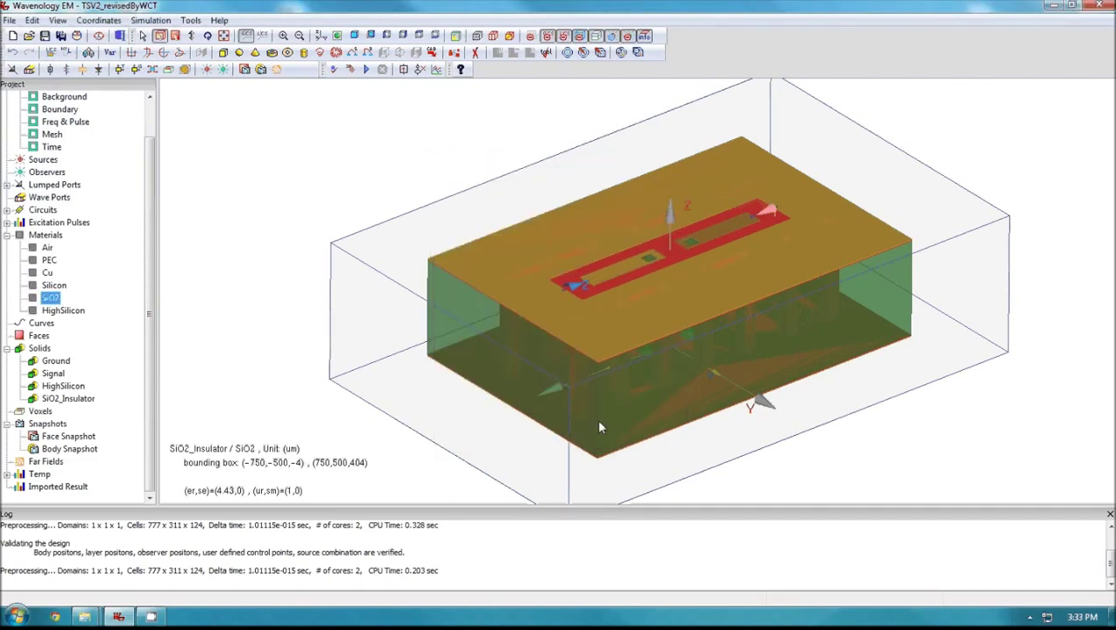
pyautogui.moveTo(661, 304); pyautogui.dragTo(626, 317)
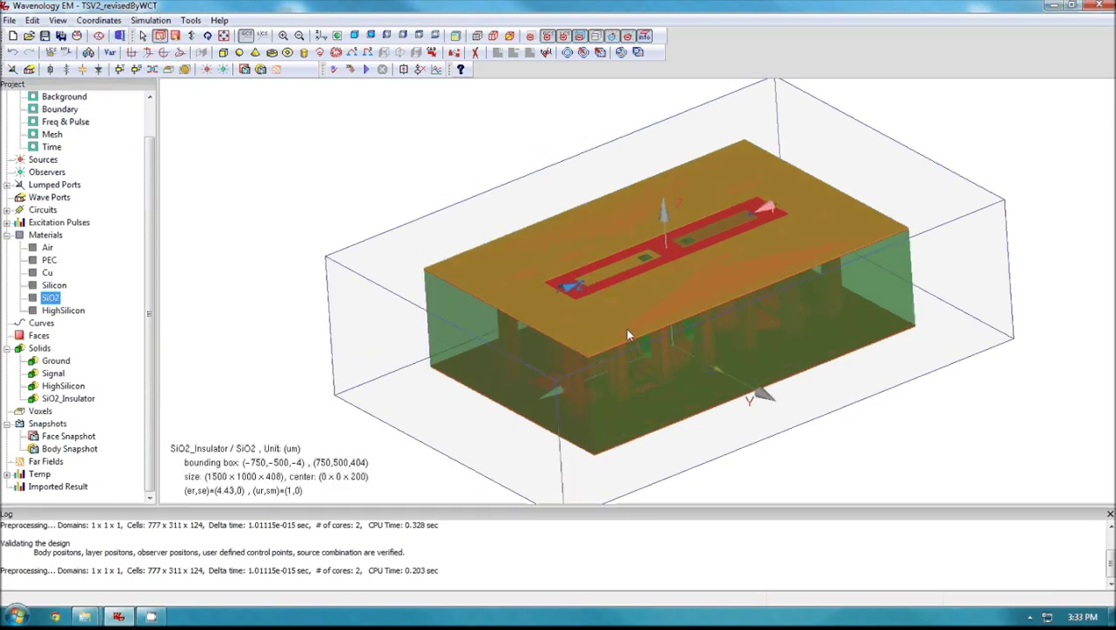
pyautogui.click(697, 435)
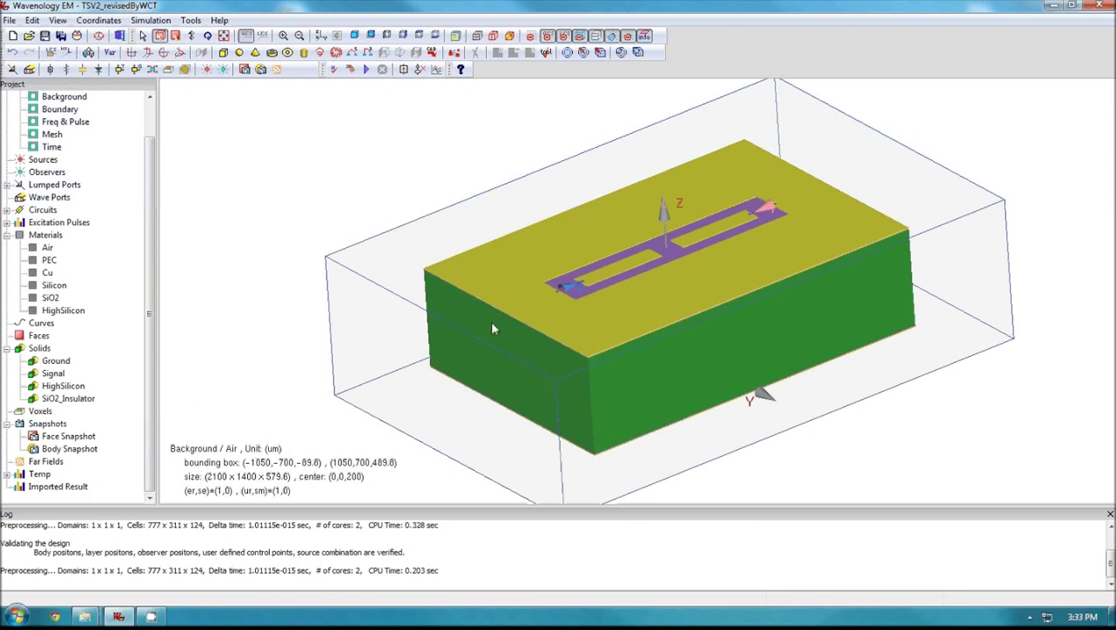
# Hide the HighSilicon and SiO2_Insulator solids and inspect the metal planes and vias inside the structure
pyautogui.click(63, 386)
pyautogui.keyDown('ctrl'); pyautogui.click(77, 397); pyautogui.keyUp('ctrl')
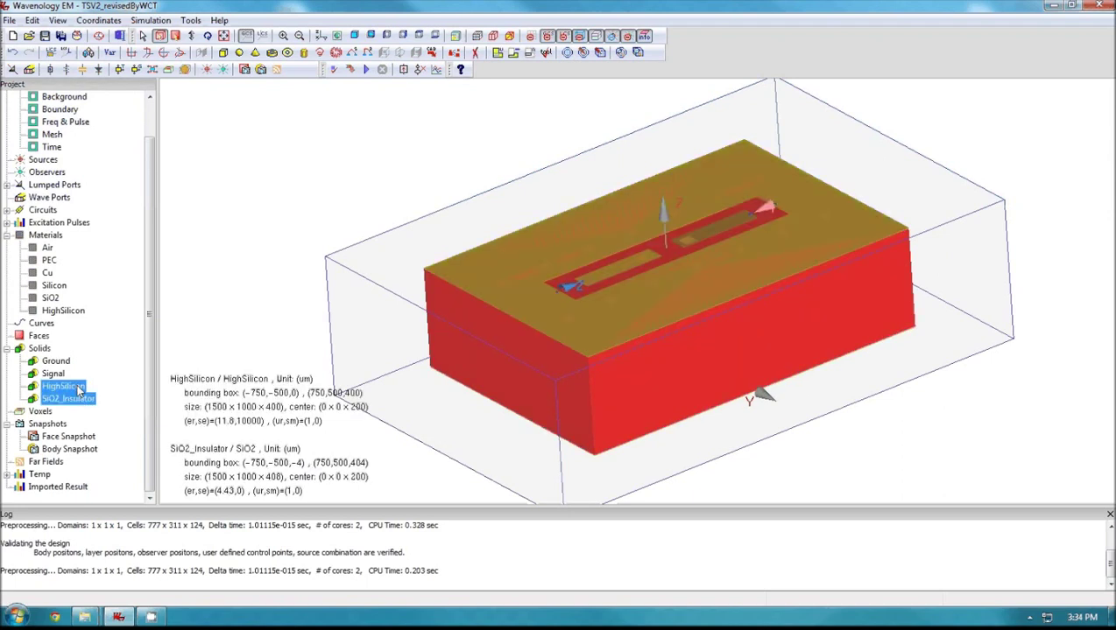
pyautogui.rightClick(79, 391)
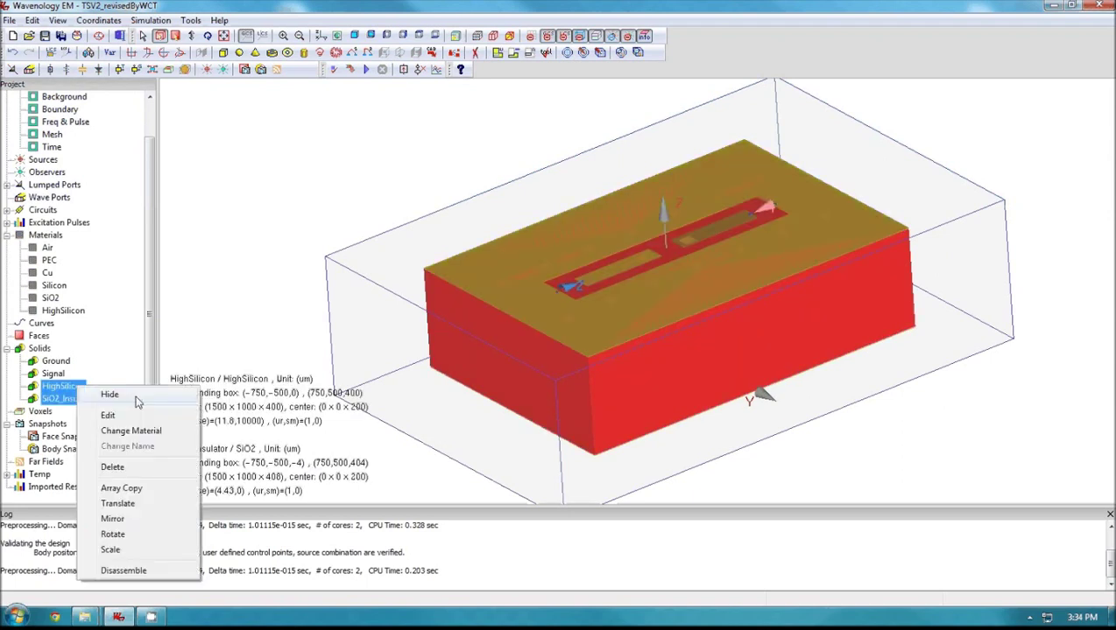
pyautogui.click(109, 395)
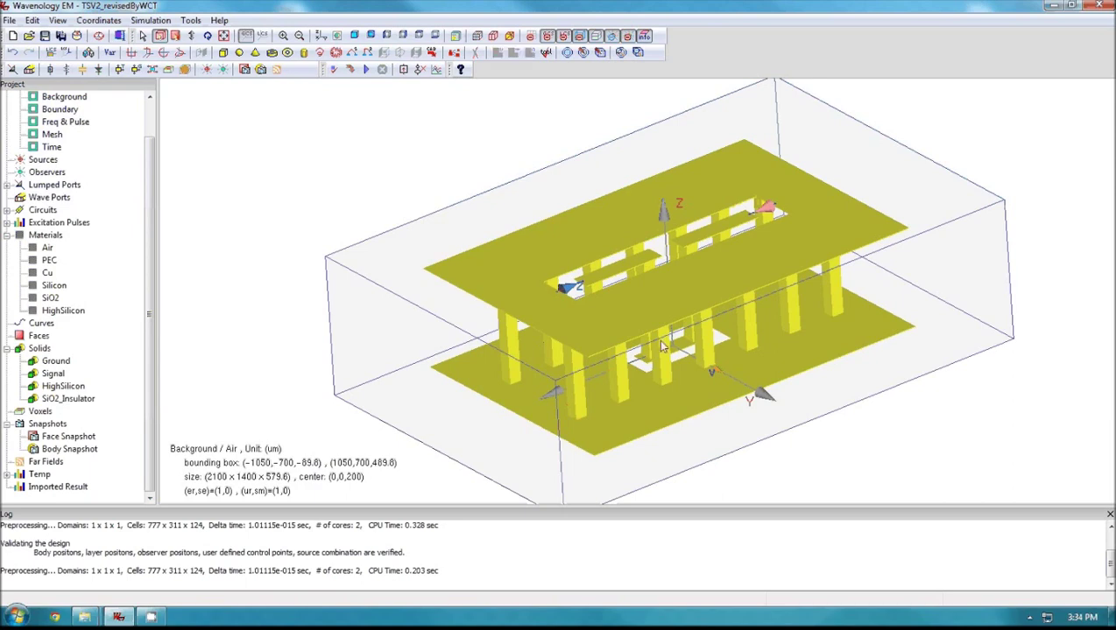
pyautogui.moveTo(662, 346); pyautogui.dragTo(634, 355)
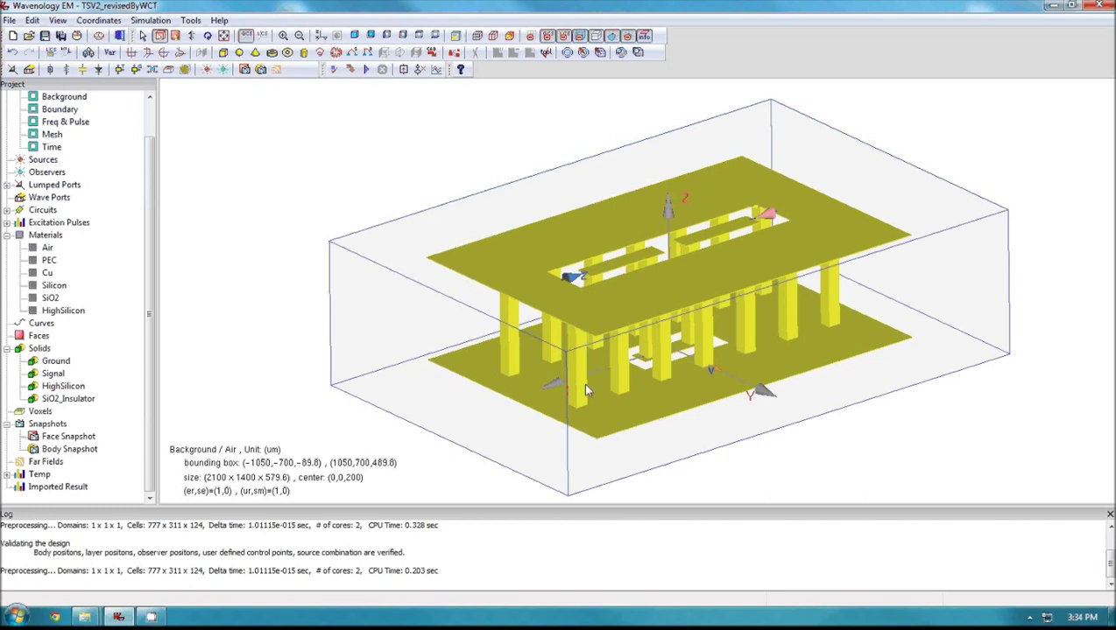
# Show the HighSilicon and SiO2_Insulator solids again and clear the selection
pyautogui.rightClick(66, 386)
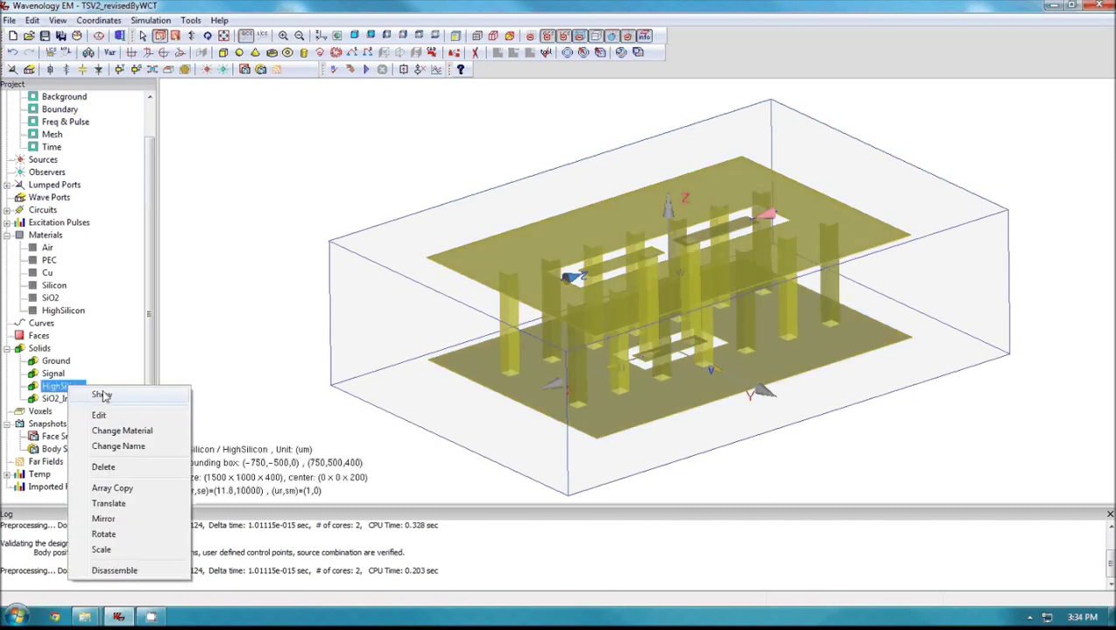
pyautogui.click(101, 395)
pyautogui.rightClick(68, 398)
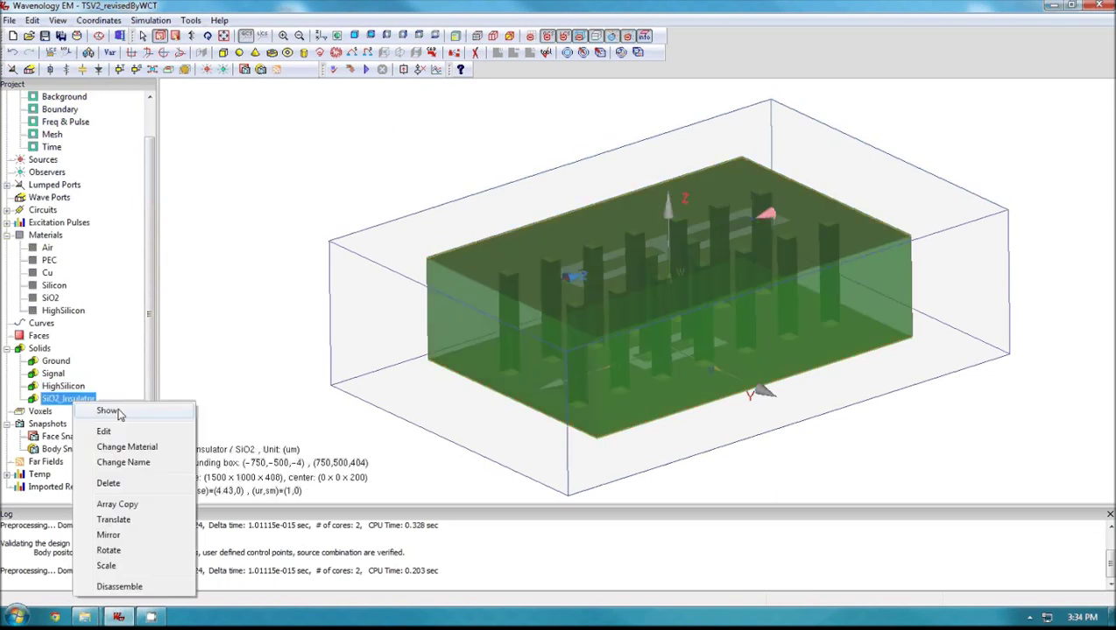
pyautogui.click(108, 411)
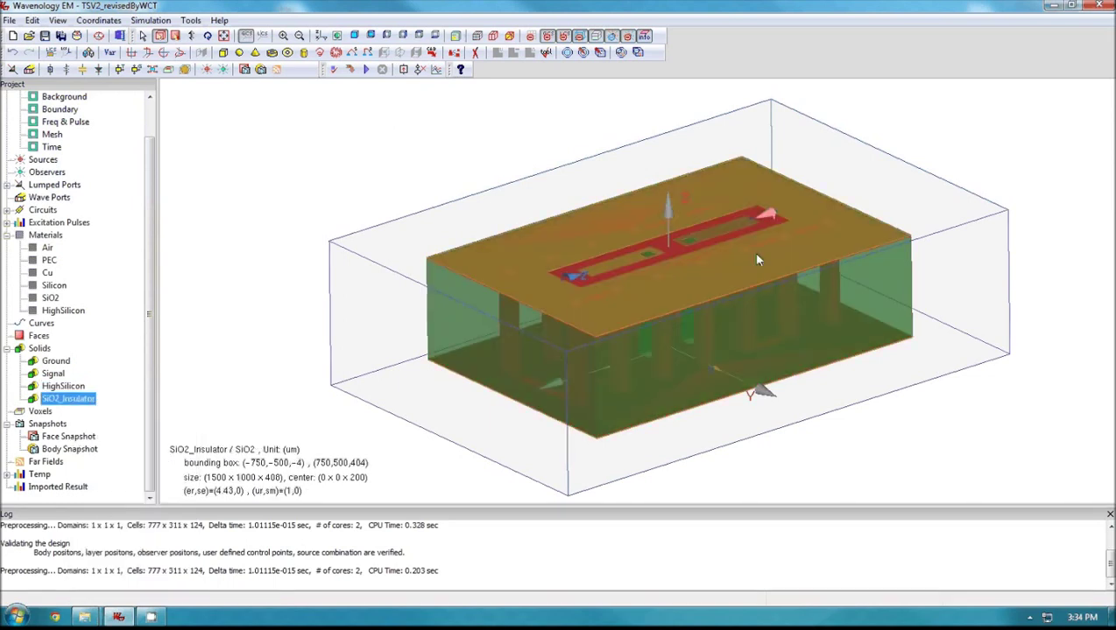
pyautogui.click(868, 375)
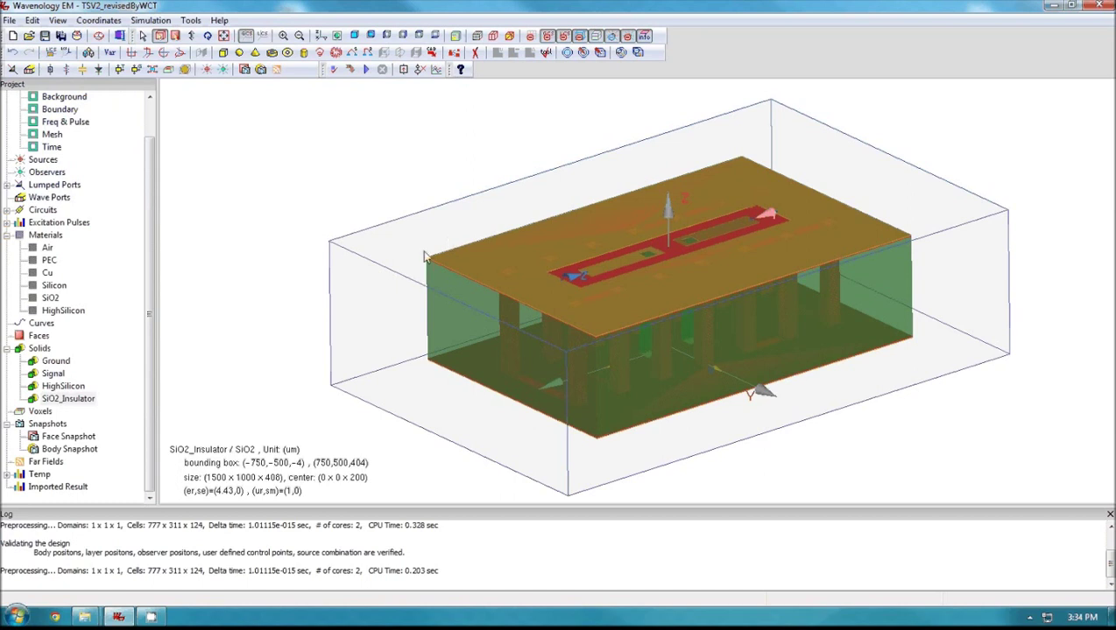
# Examine the thin metal and SiO2 layers above the silicon block in the XZ side view
pyautogui.click(370, 36)
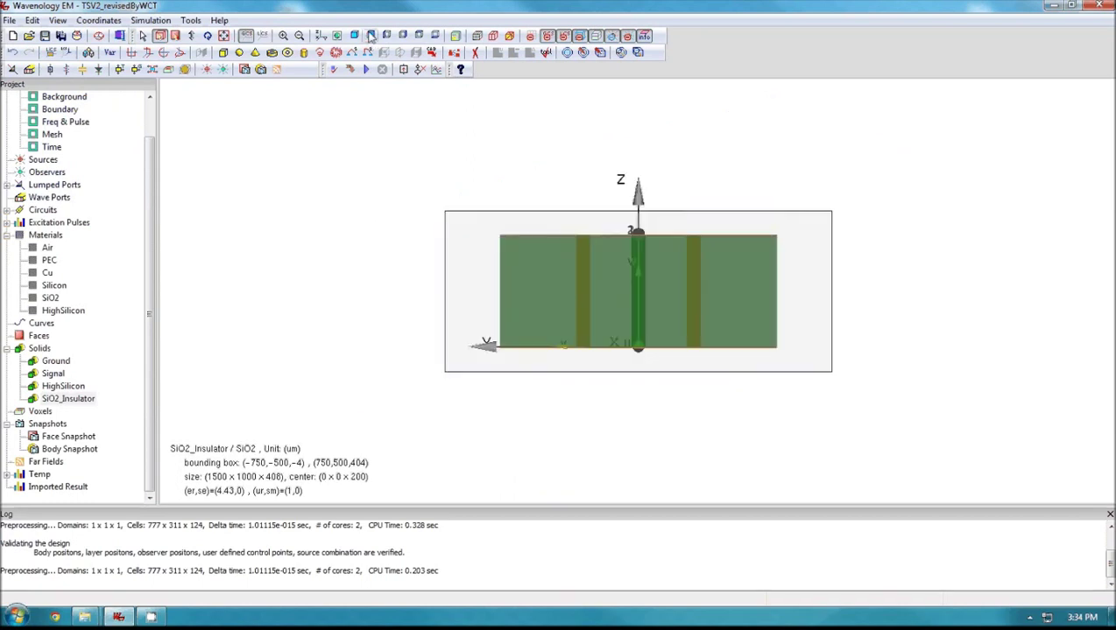
pyautogui.click(386, 36)
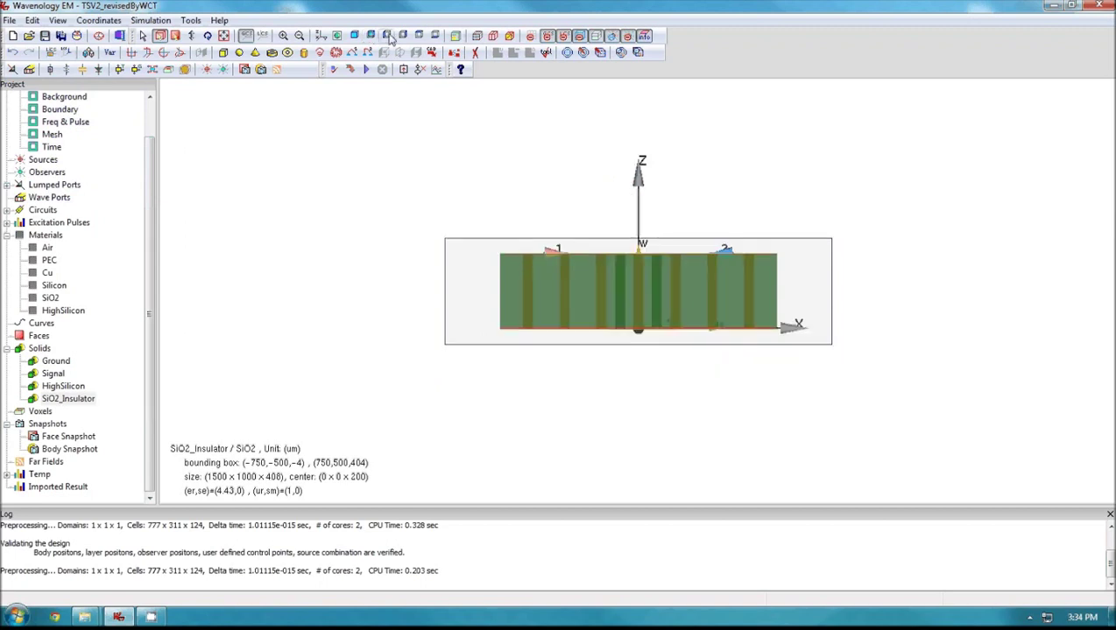
pyautogui.click(369, 247)
pyautogui.scroll(5, 378, 263)
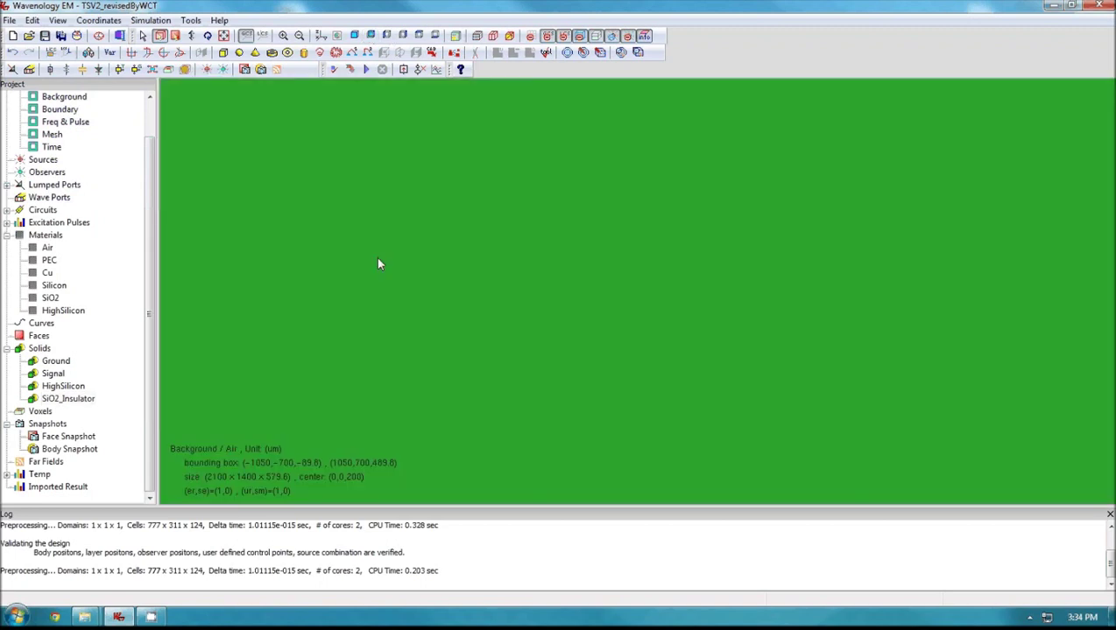
pyautogui.moveTo(378, 262); pyautogui.dragTo(553, 320, button='middle')
pyautogui.scroll(3, 553, 321)
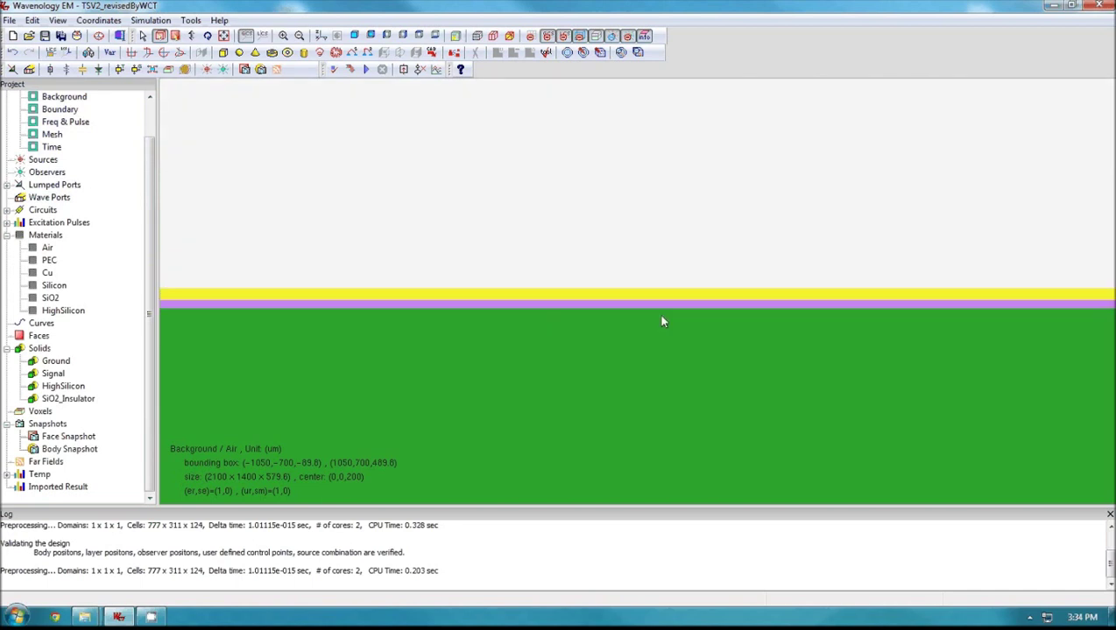
pyautogui.scroll(1, 662, 321)
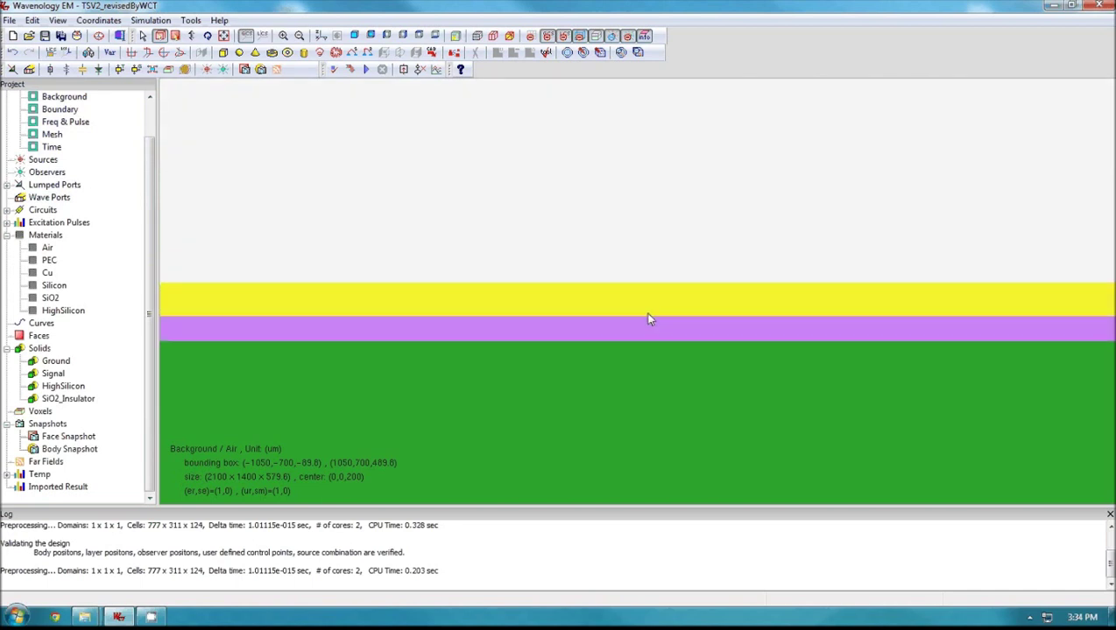
pyautogui.scroll(1, 606, 341)
pyautogui.scroll(-1, 605, 341)
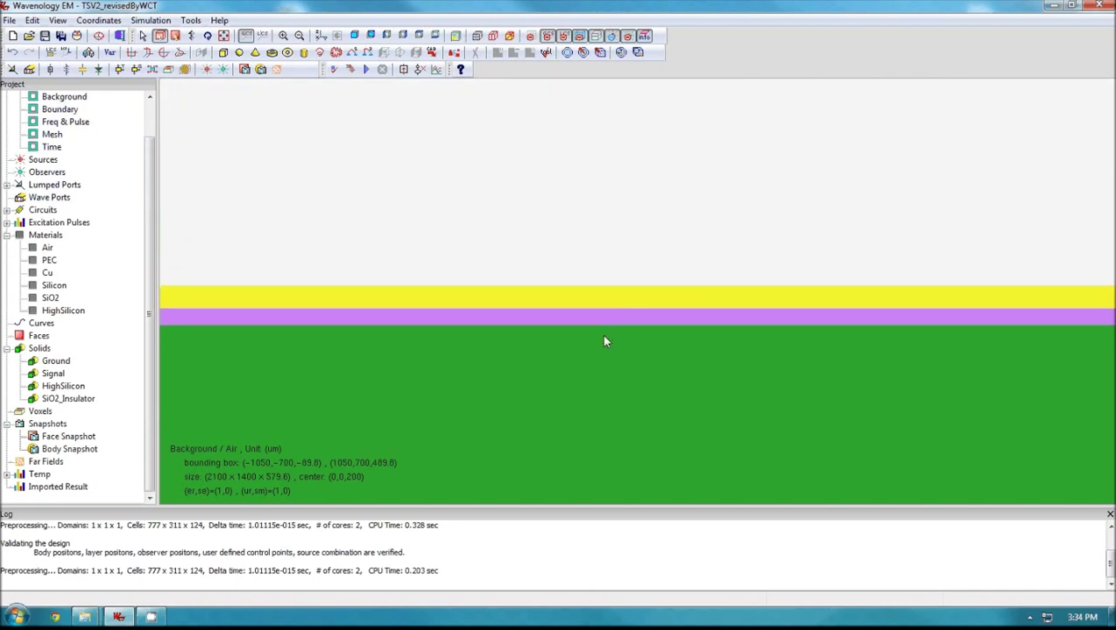
pyautogui.scroll(-1, 604, 341)
pyautogui.scroll(-2, 521, 274)
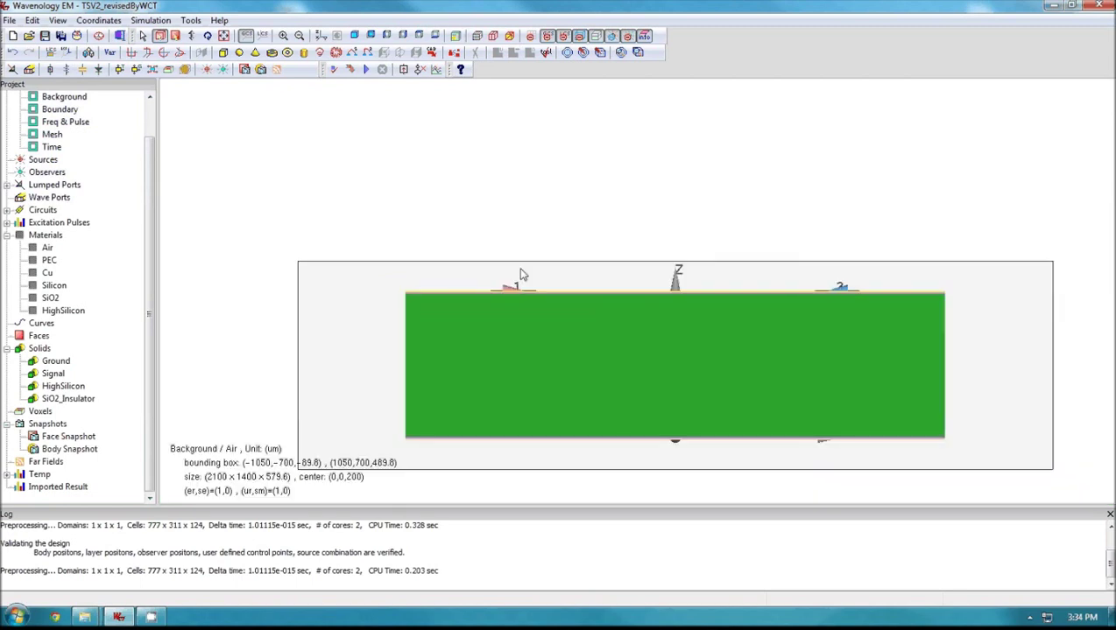
# View the model from above and hide the Ground and Signal solids
pyautogui.click(419, 35)
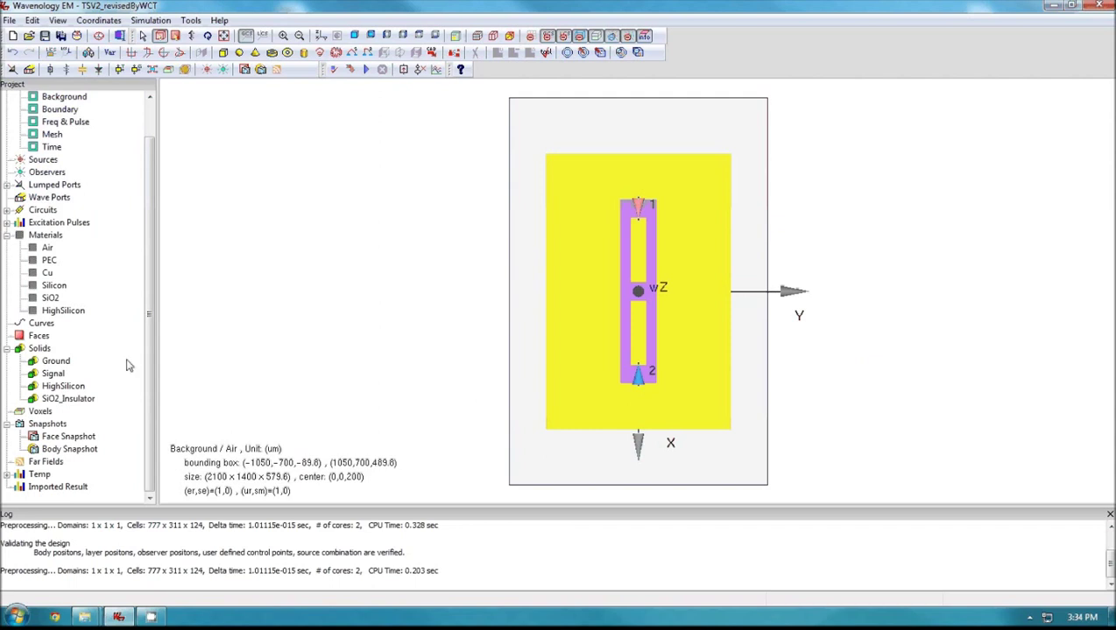
pyautogui.click(55, 362)
pyautogui.keyDown('ctrl'); pyautogui.click(54, 373); pyautogui.keyUp('ctrl')
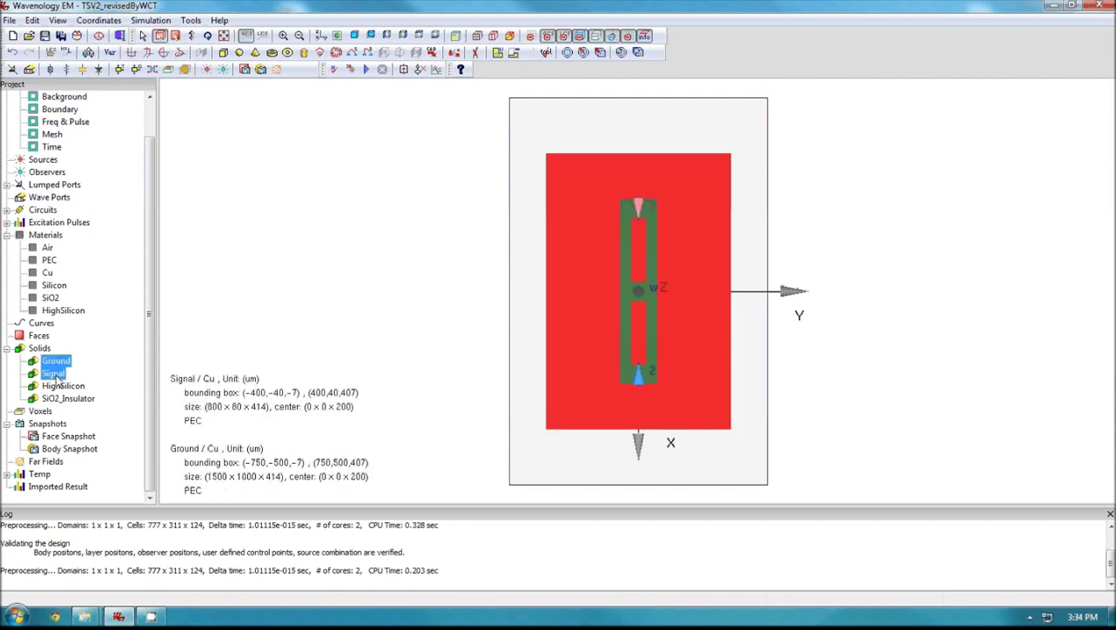
pyautogui.rightClick(56, 377)
pyautogui.click(90, 386)
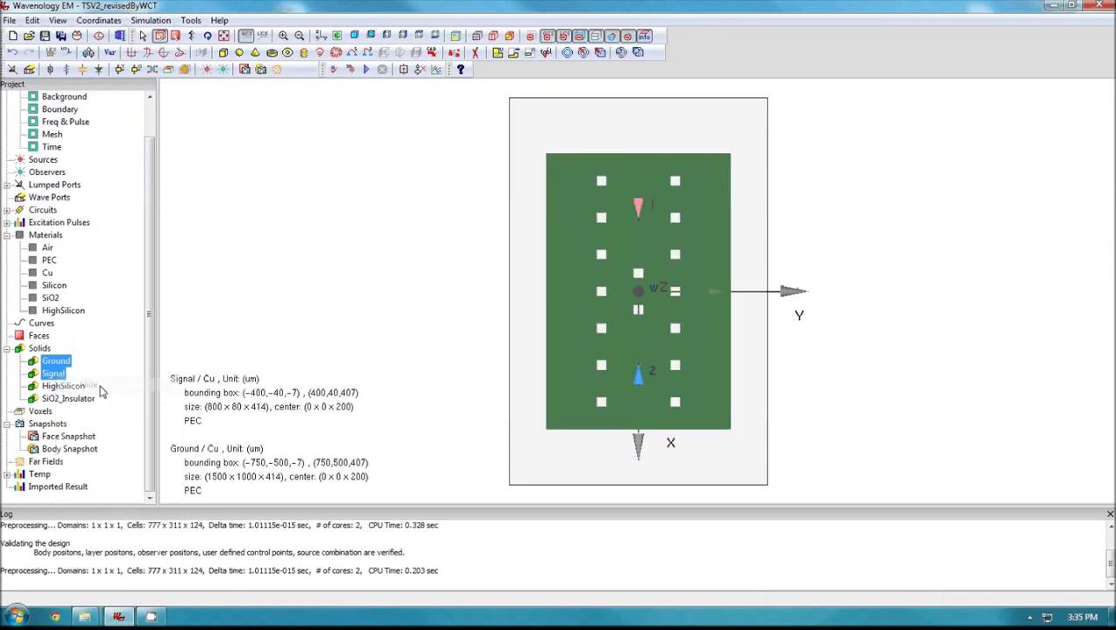
pyautogui.click(849, 366)
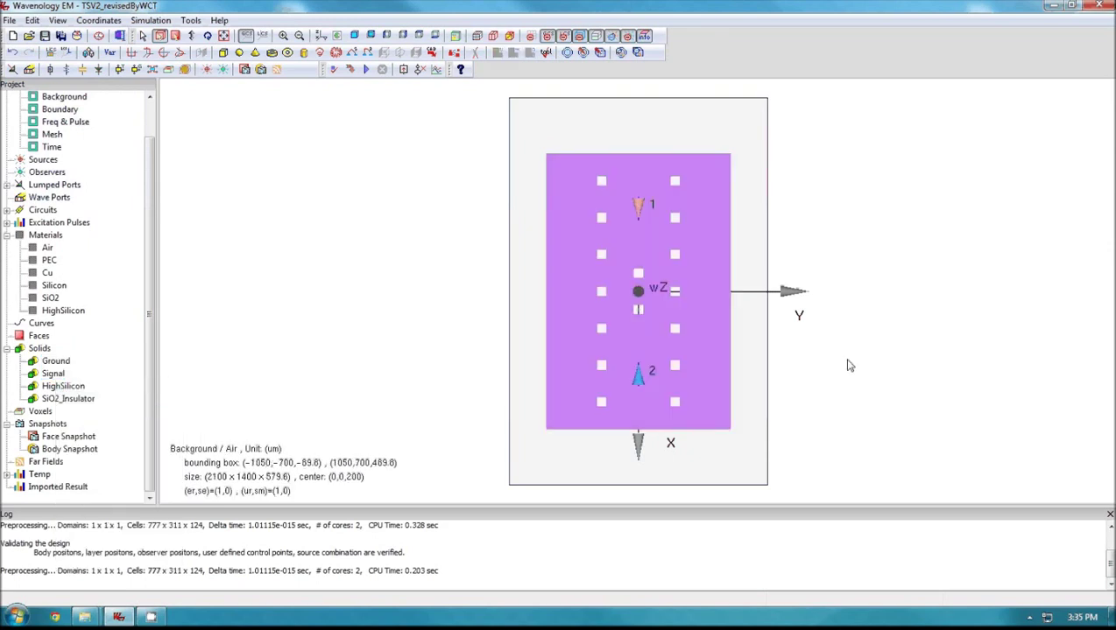
# Make the SiO2_Insulator solid partly transparent and clear the selection
pyautogui.scroll(2, 524, 316)
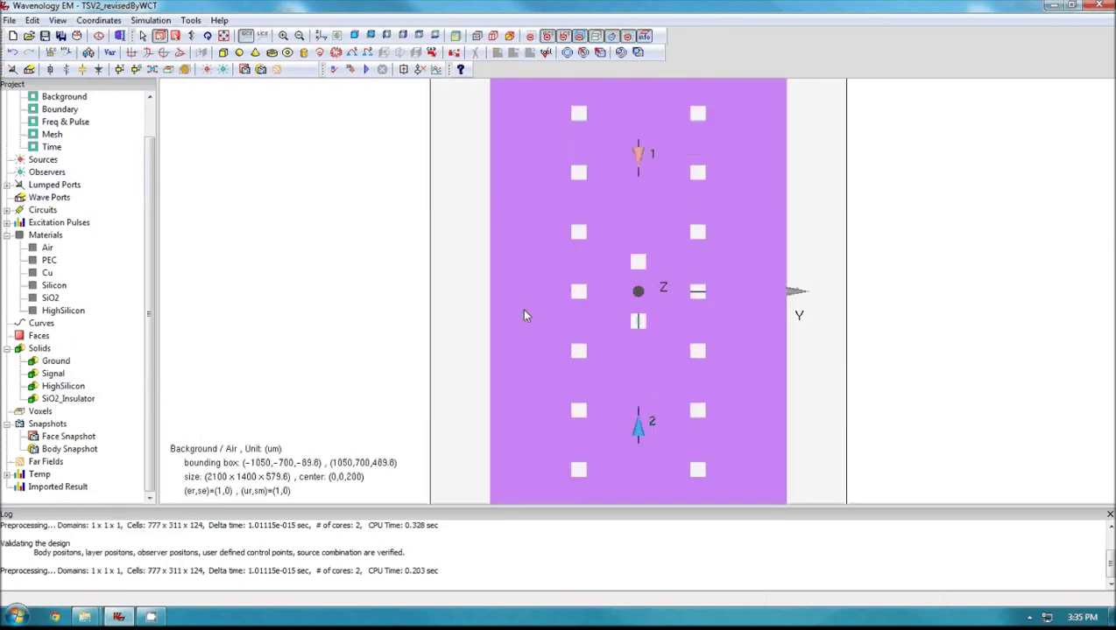
pyautogui.doubleClick(65, 388)
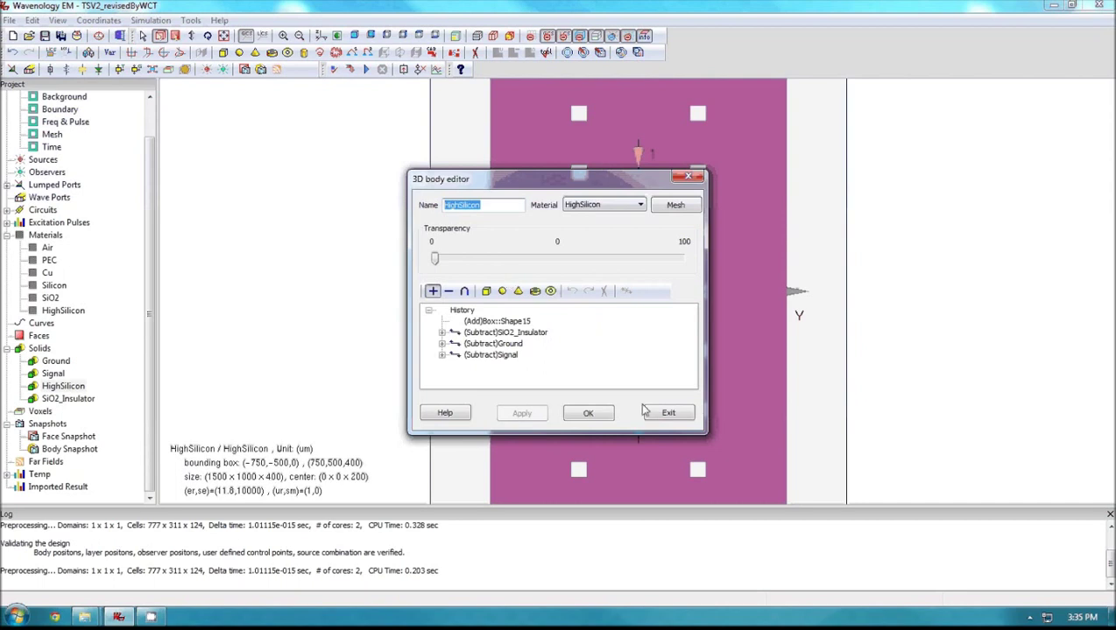
pyautogui.doubleClick(88, 399)
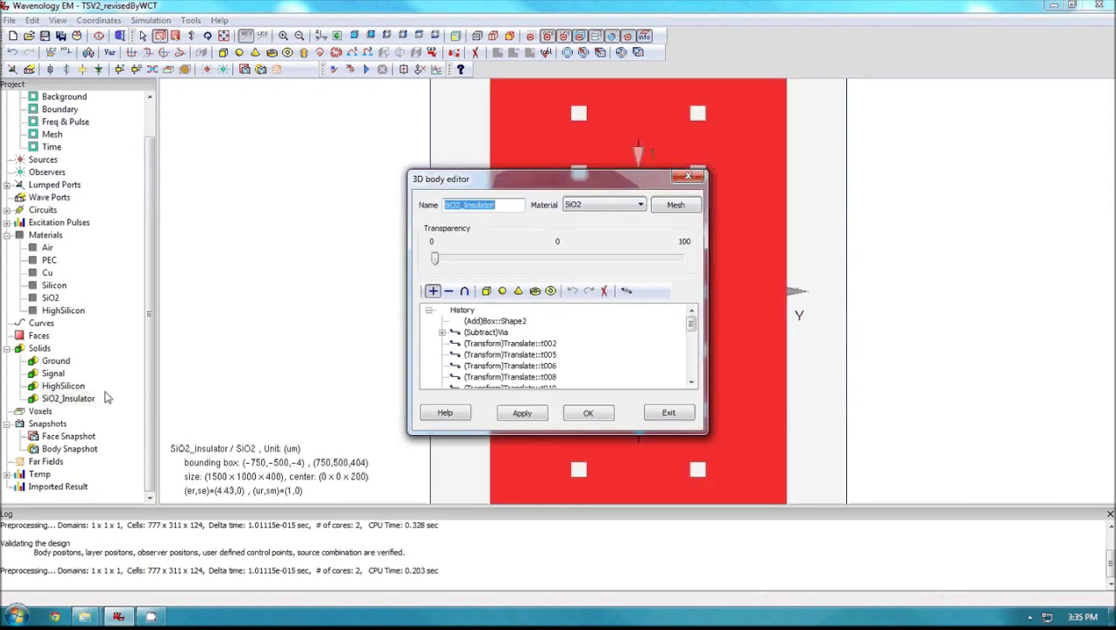
pyautogui.moveTo(435, 259); pyautogui.dragTo(611, 259)
pyautogui.click(603, 417)
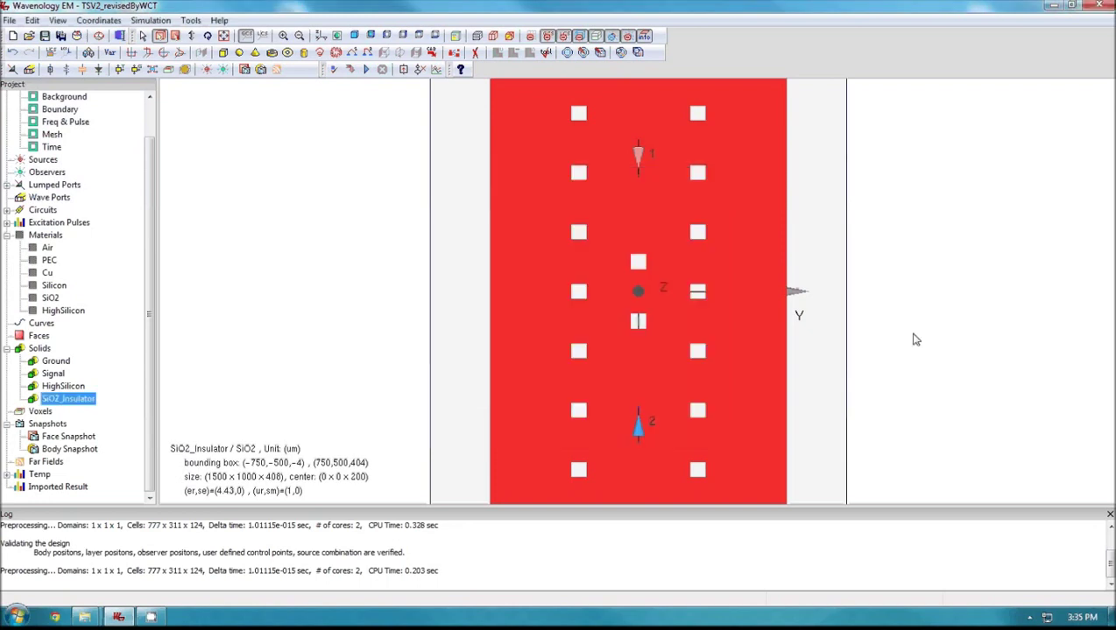
pyautogui.click(324, 276)
pyautogui.click(324, 276)
# Examine the thin SiO2 insulation around the central via openings of the silicon block from above
pyautogui.scroll(5, 324, 276)
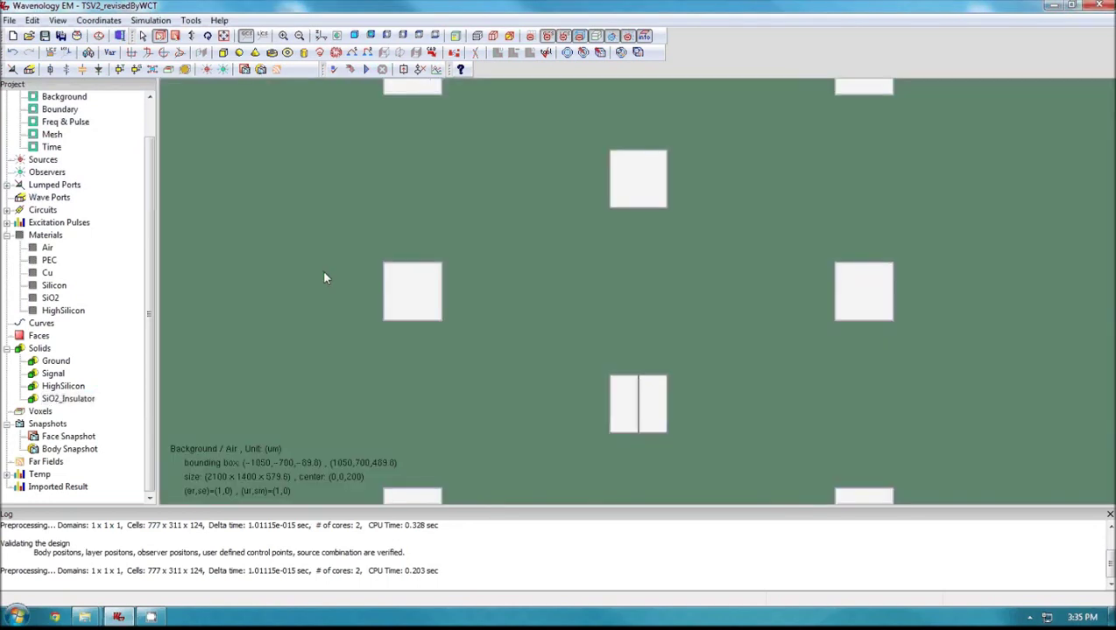
pyautogui.scroll(2, 675, 397)
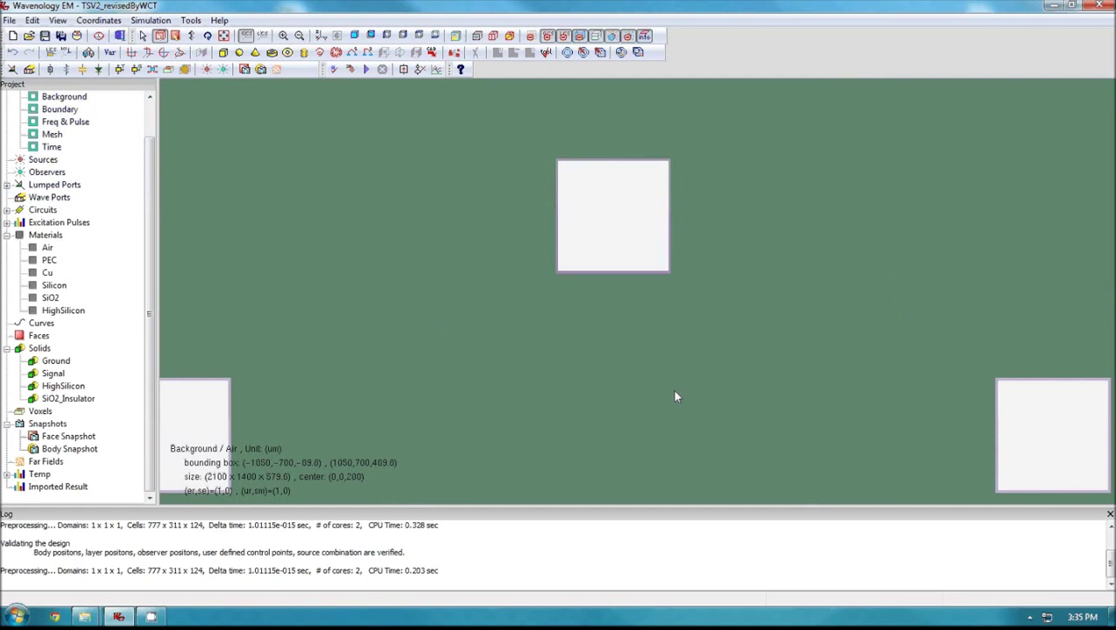
pyautogui.scroll(2, 674, 397)
pyautogui.moveTo(665, 208); pyautogui.dragTo(689, 268, button='middle')
pyautogui.scroll(1, 689, 268)
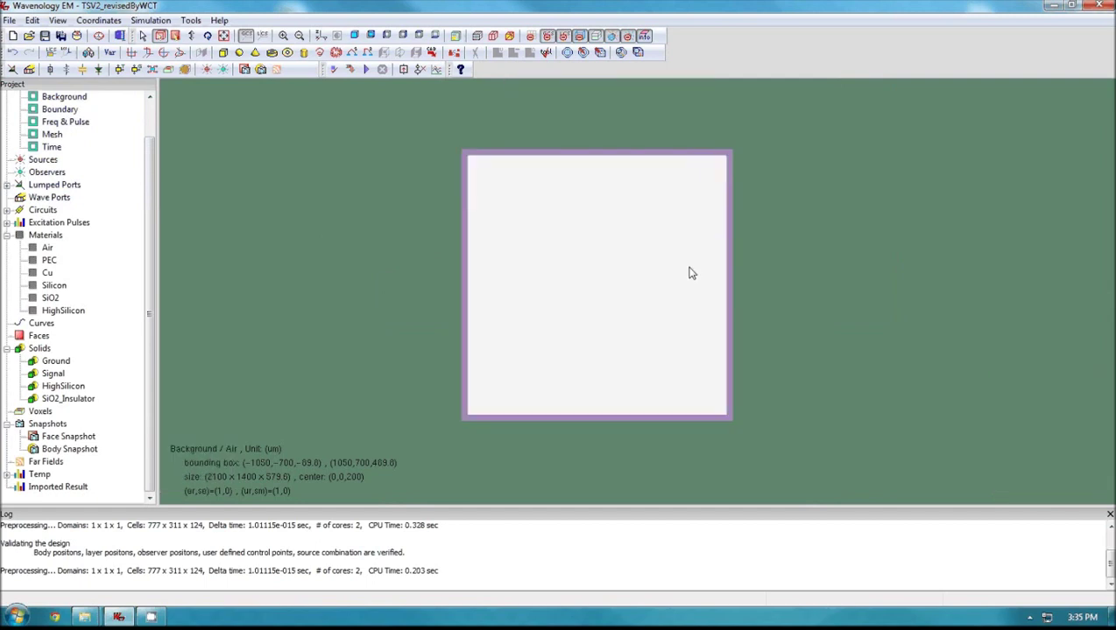
pyautogui.scroll(1, 749, 127)
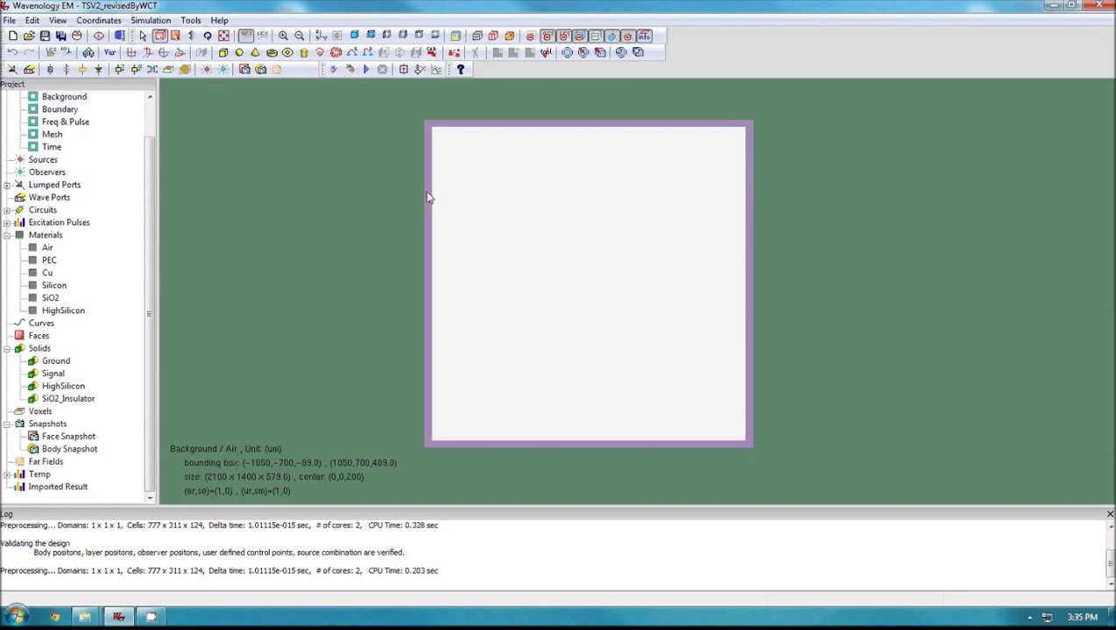
pyautogui.scroll(-2, 557, 259)
pyautogui.scroll(3, 557, 259)
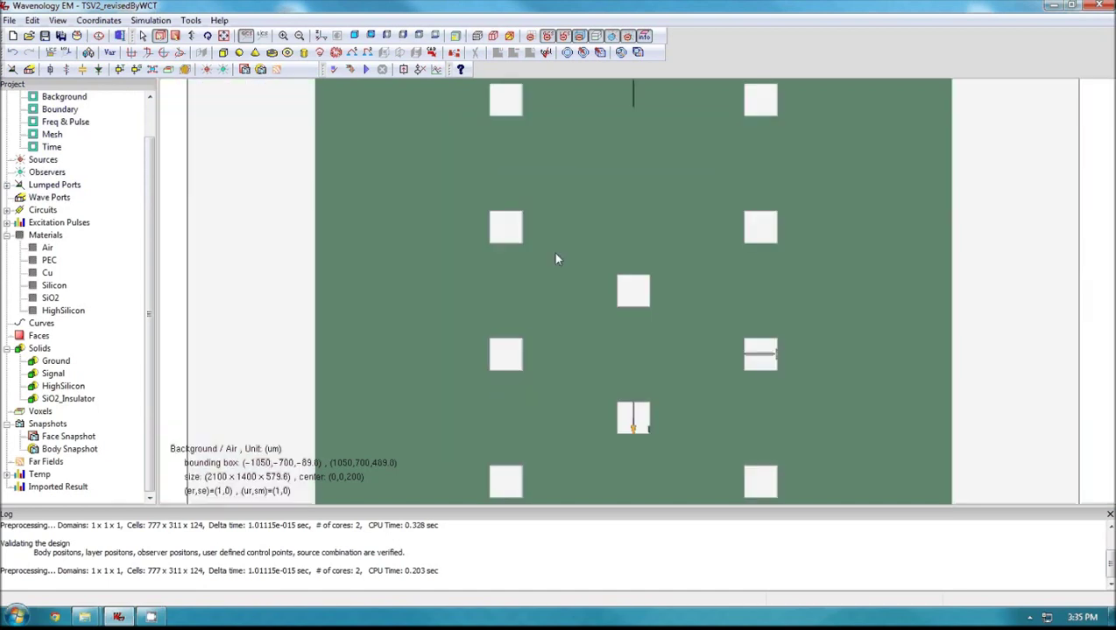
pyautogui.scroll(-2, 557, 259)
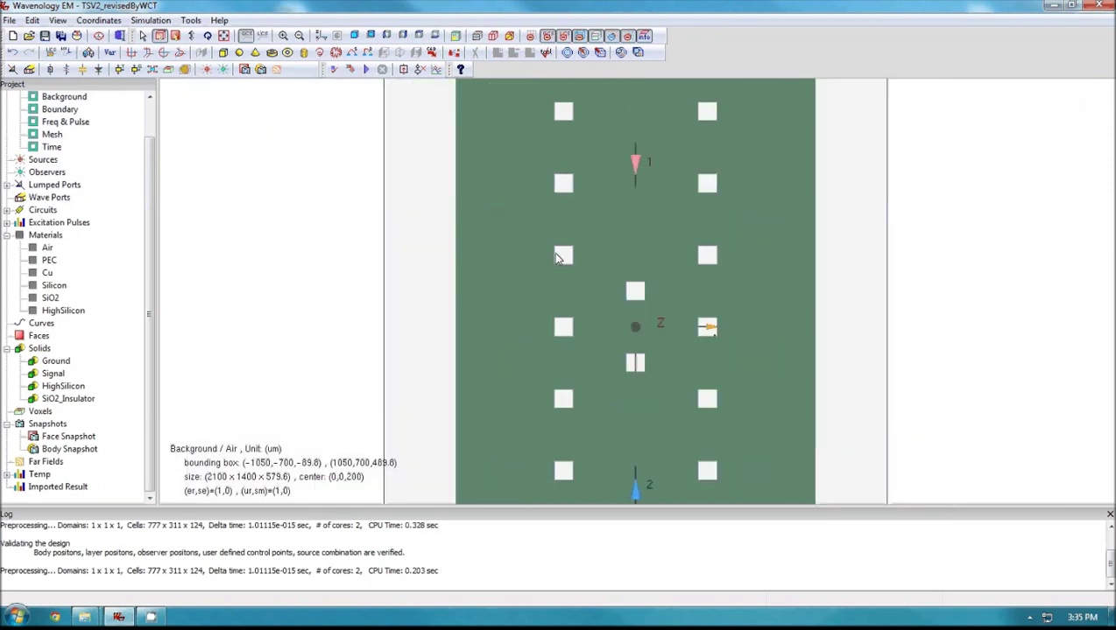
pyautogui.scroll(2, 555, 256)
pyautogui.scroll(1, 590, 282)
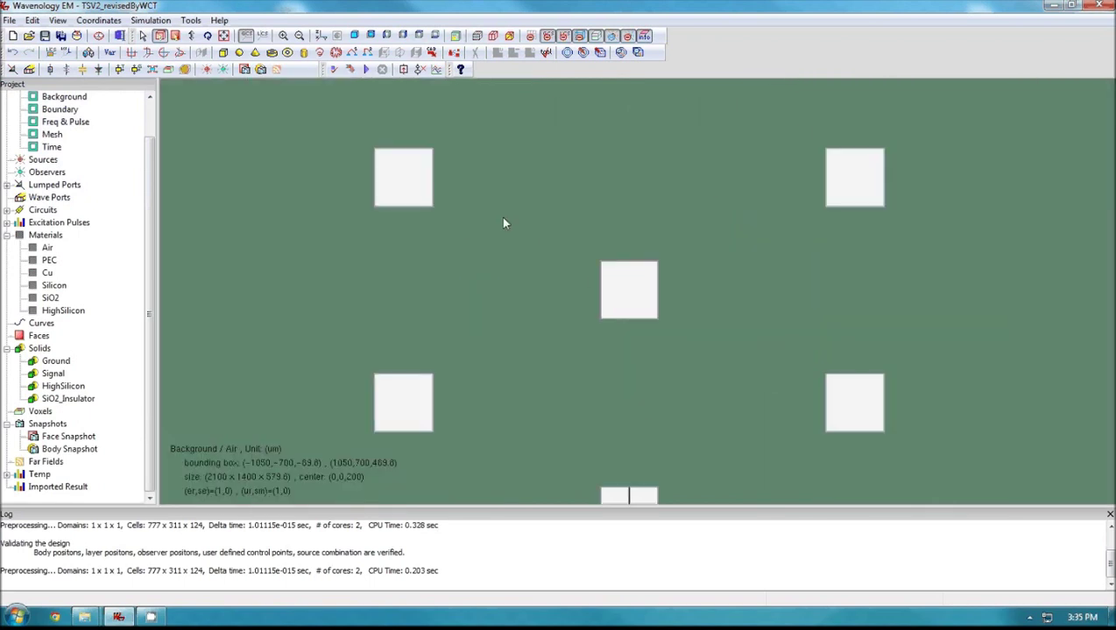
pyautogui.scroll(3, 594, 278)
pyautogui.scroll(1, 594, 278)
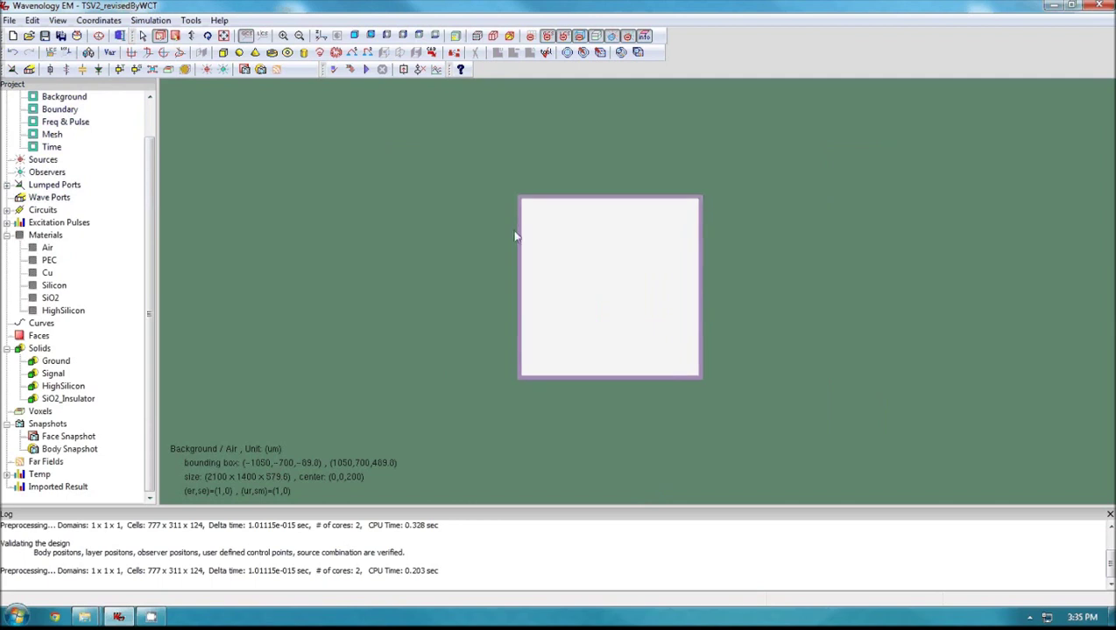
pyautogui.scroll(-3, 515, 235)
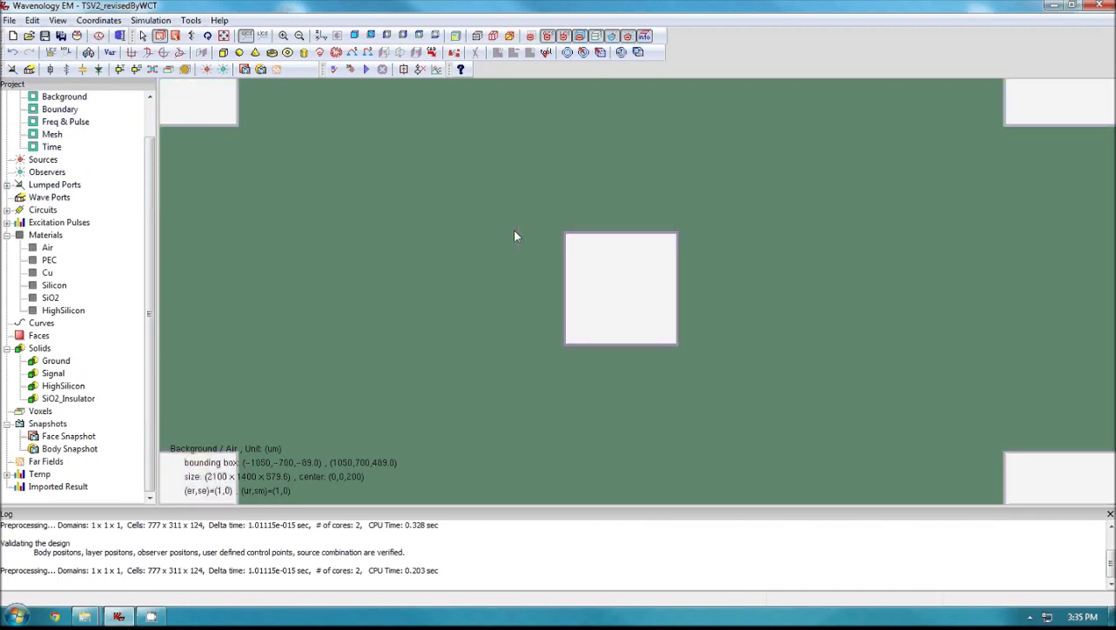
pyautogui.scroll(-2, 515, 236)
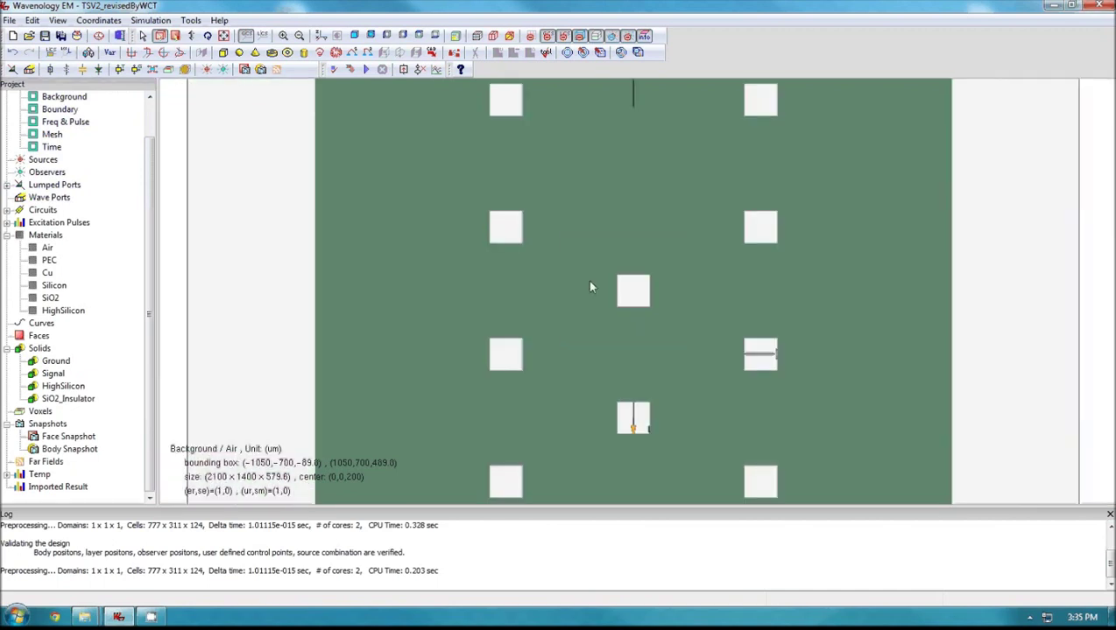
pyautogui.scroll(-2, 590, 286)
pyautogui.scroll(-2, 605, 291)
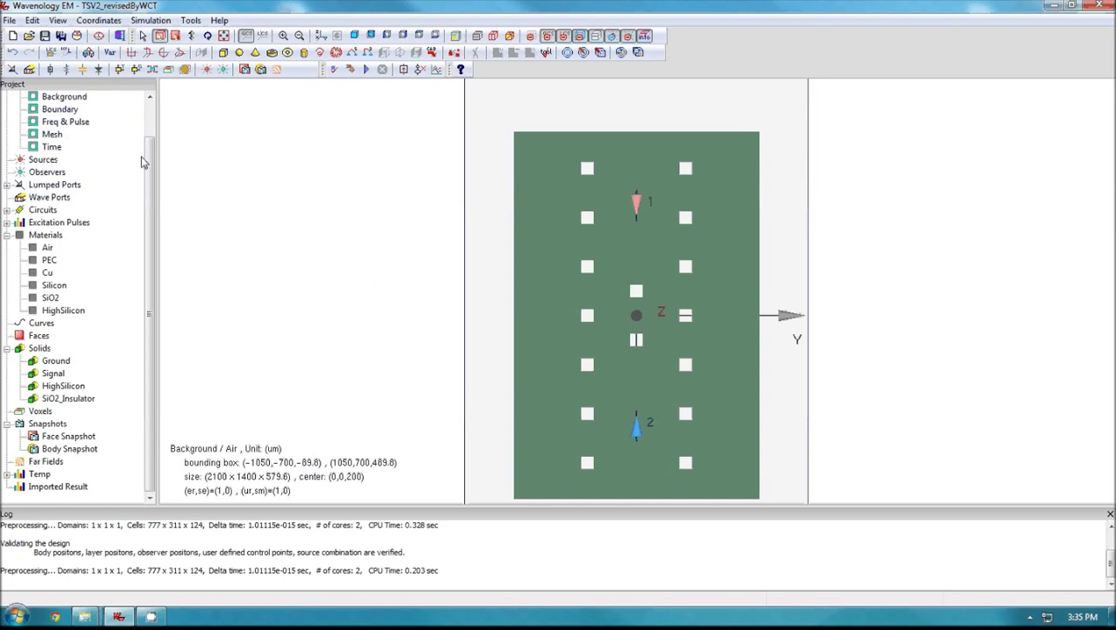
# Set the automatic mesh's min/max ratio to 1e-3 in the project design settings and apply it
pyautogui.scroll(1, 142, 161)
pyautogui.click(48, 173)
pyautogui.doubleClick(50, 173)
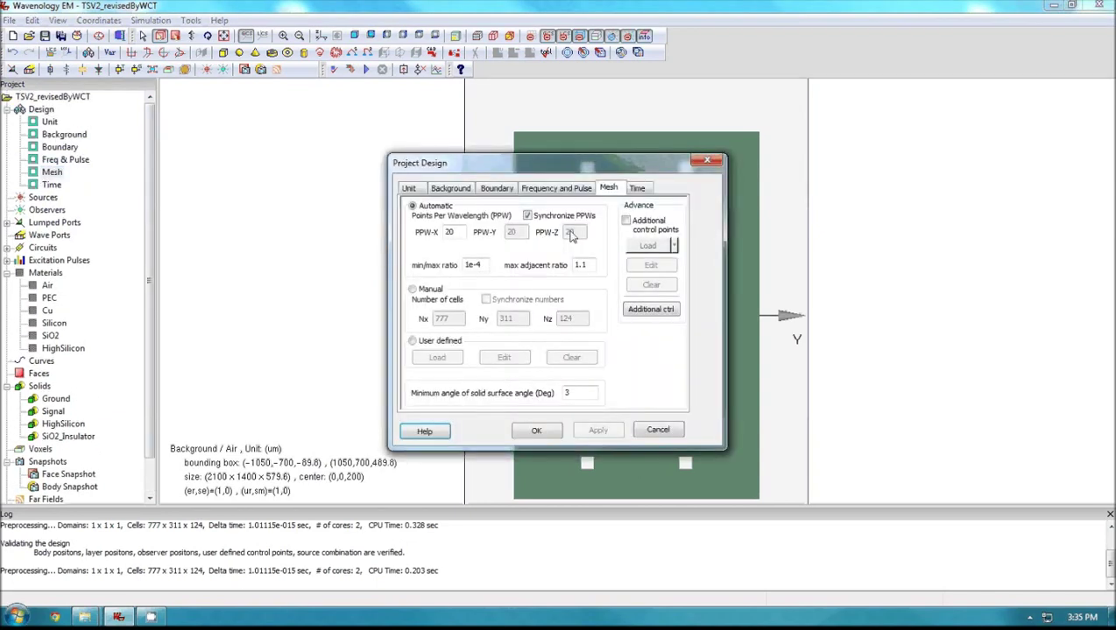
pyautogui.moveTo(589, 166); pyautogui.dragTo(403, 149)
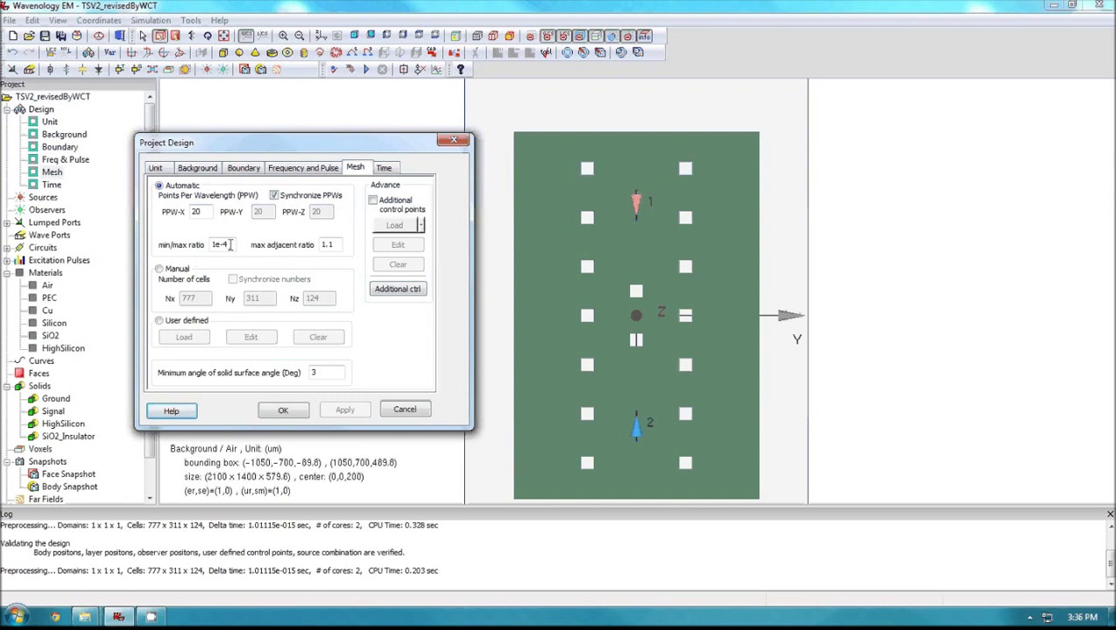
pyautogui.click(231, 244)
pyautogui.press('BackSpace')
pyautogui.press('BackSpace')
pyautogui.press('BackSpace')
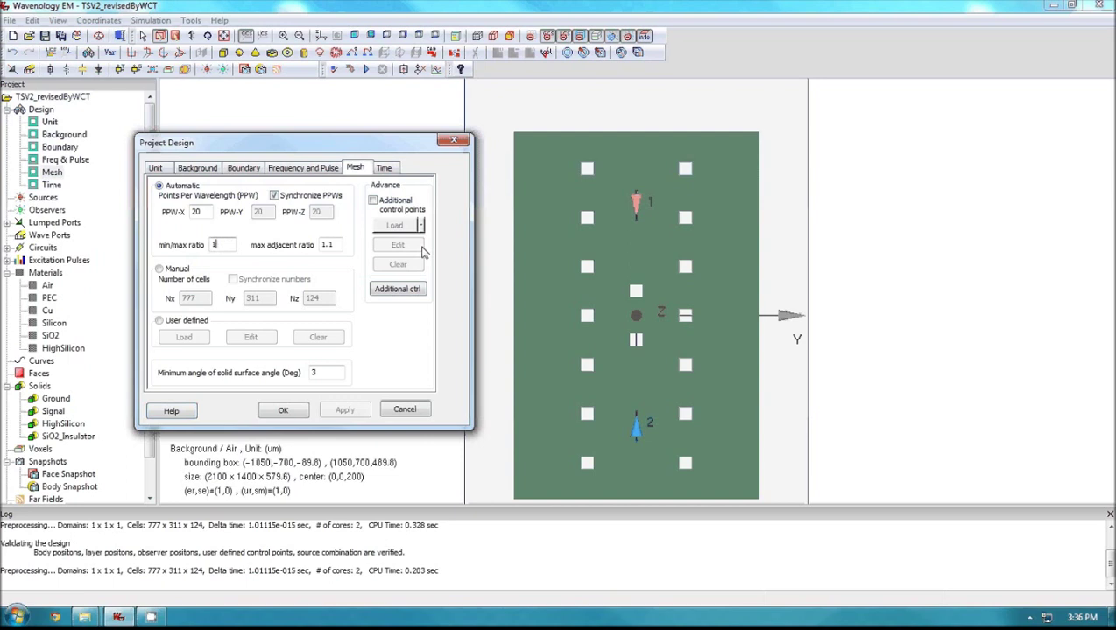
pyautogui.write('e-3')
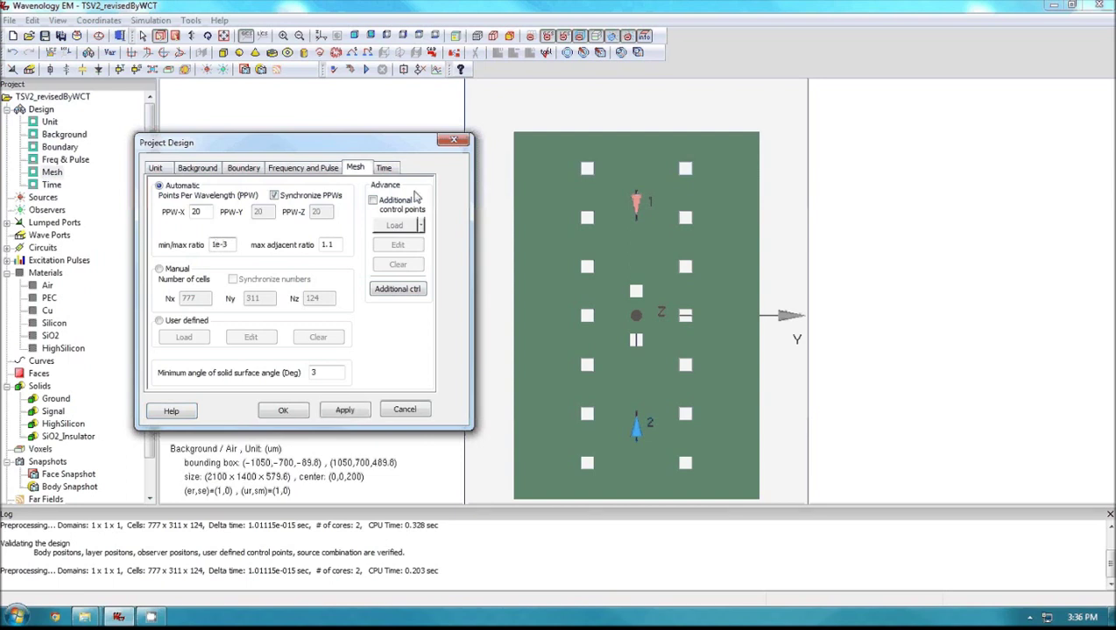
pyautogui.click(345, 410)
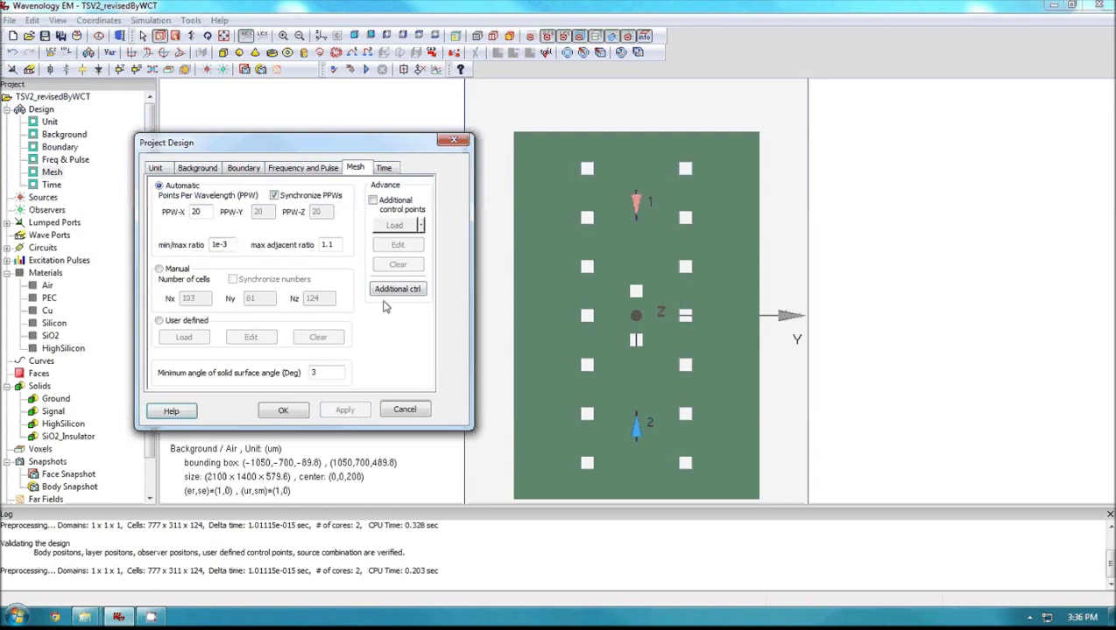
# Check the max adjacent ratio, try the Manual cell-number mode and return the mesh to Automatic
pyautogui.doubleClick(332, 244)
pyautogui.click(342, 245)
pyautogui.click(160, 269)
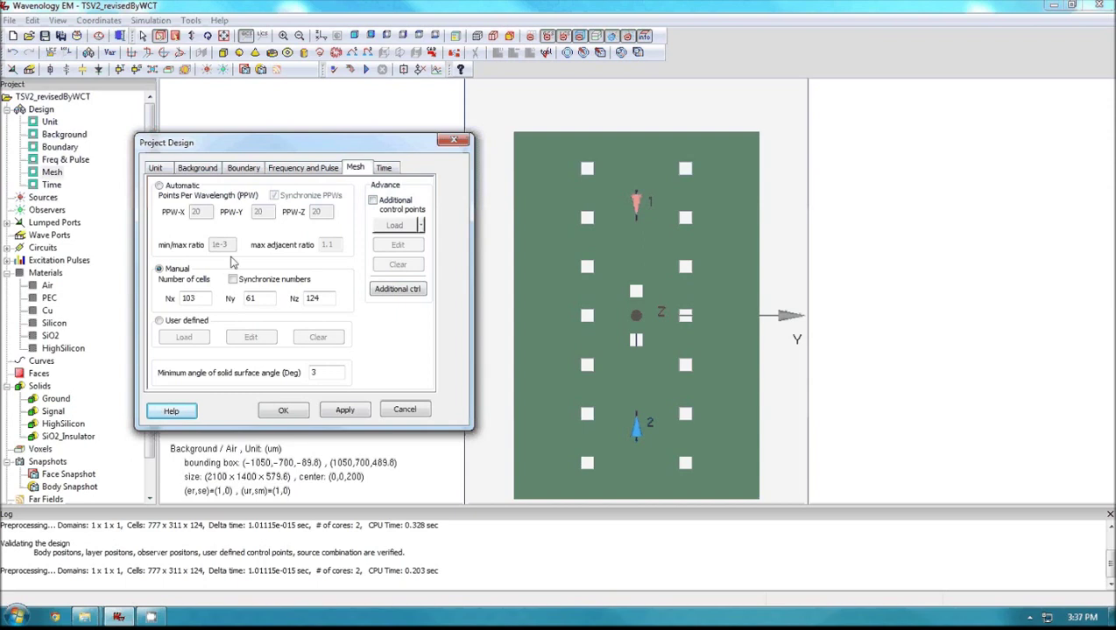
pyautogui.click(170, 188)
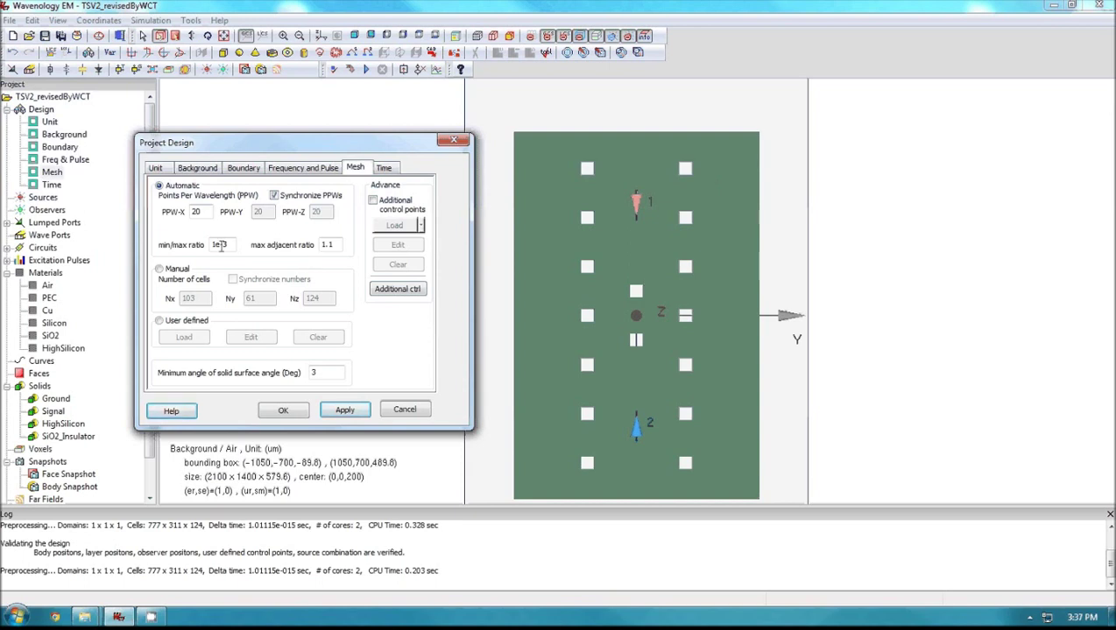
# Apply the automatic mesh with the 1e-3 min/max ratio and close the project design settings
pyautogui.moveTo(220, 247); pyautogui.dragTo(186, 247)
pyautogui.click(227, 244)
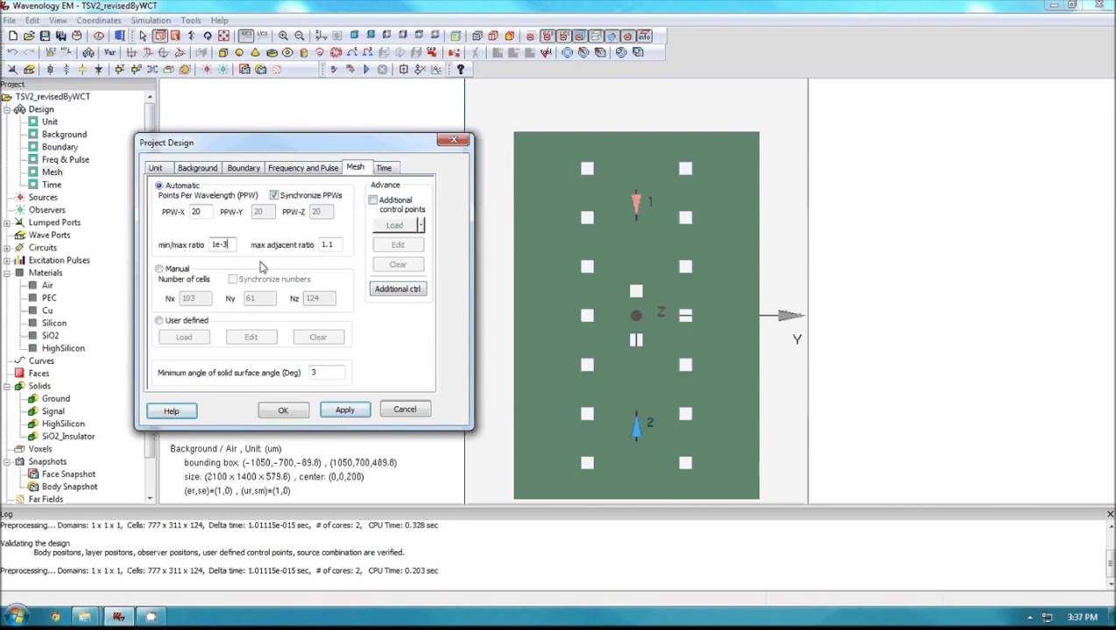
pyautogui.click(341, 415)
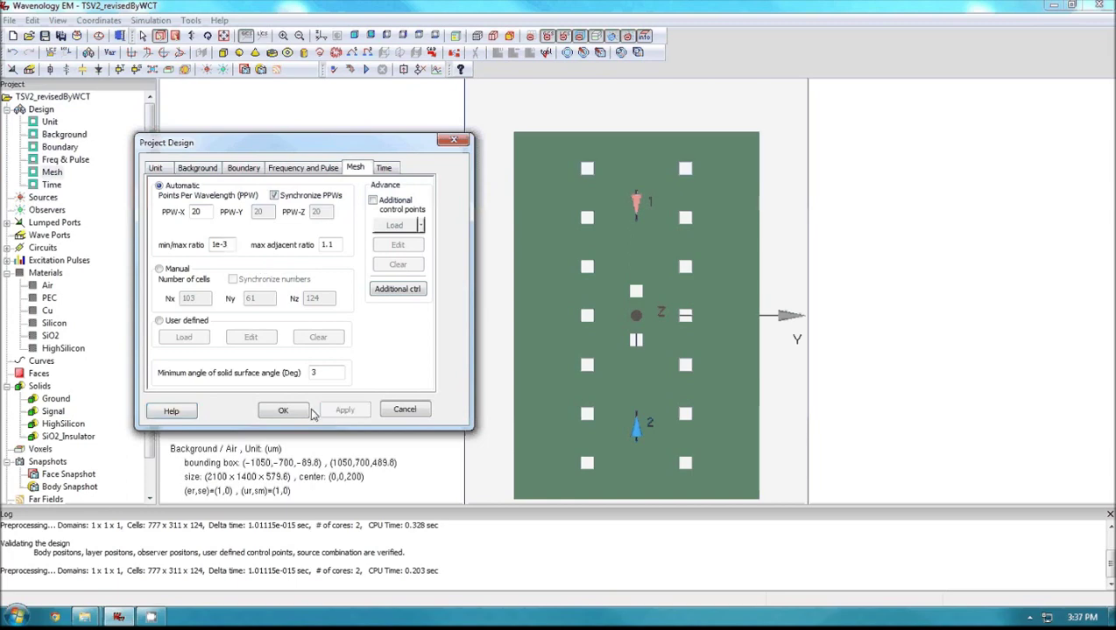
pyautogui.click(285, 410)
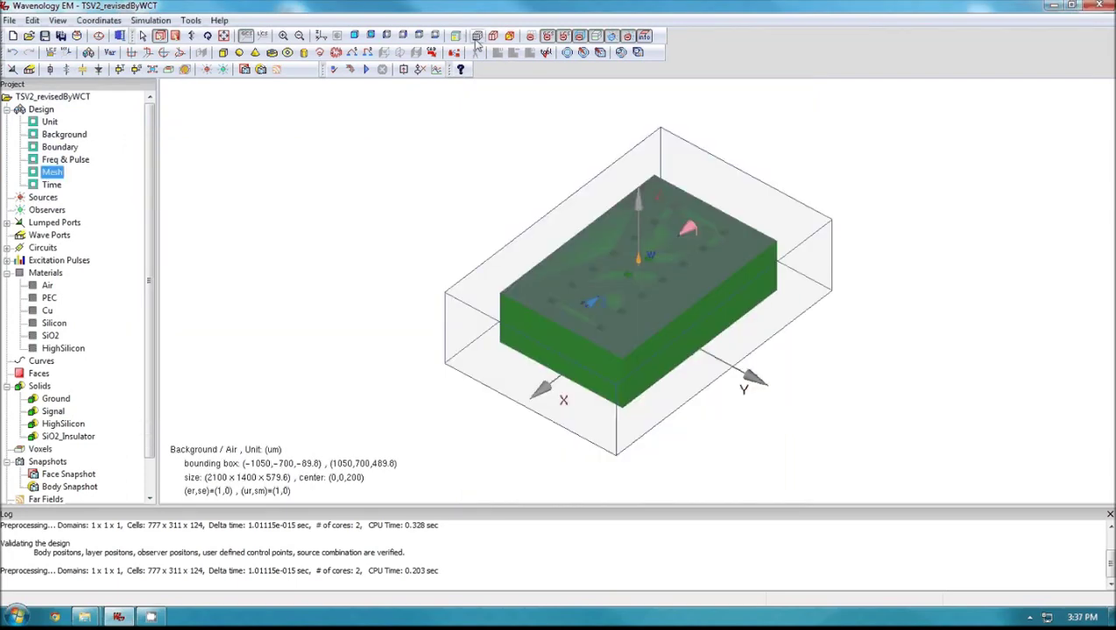
# Show the mesh grid and examine from above how its lines cross the central via and its insulator
pyautogui.click(477, 37)
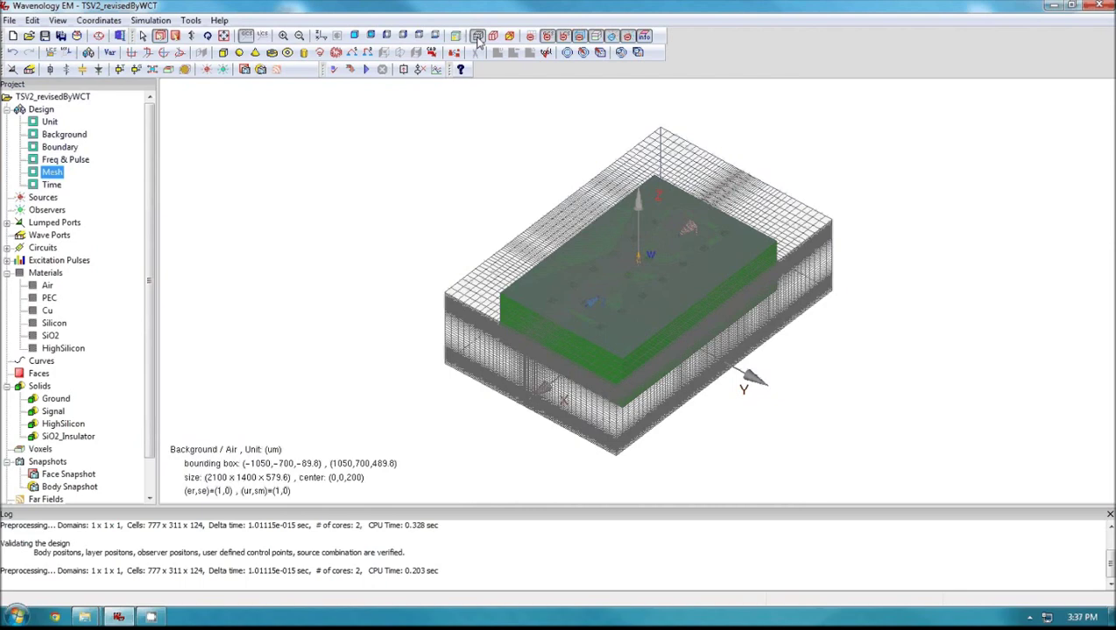
pyautogui.click(456, 37)
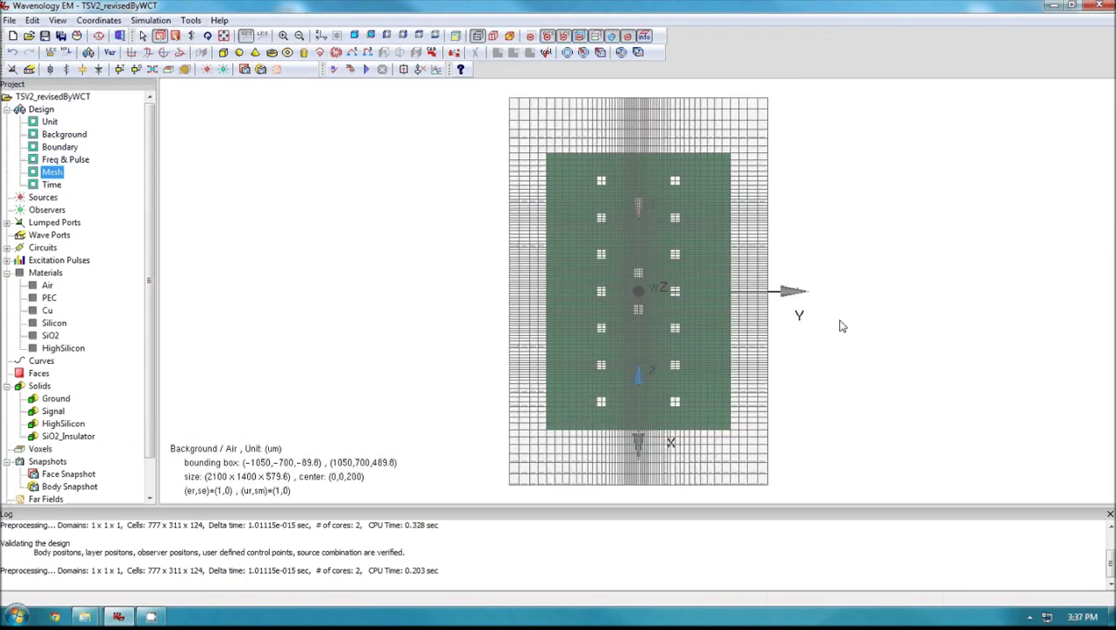
pyautogui.scroll(5, 741, 289)
pyautogui.scroll(4, 742, 288)
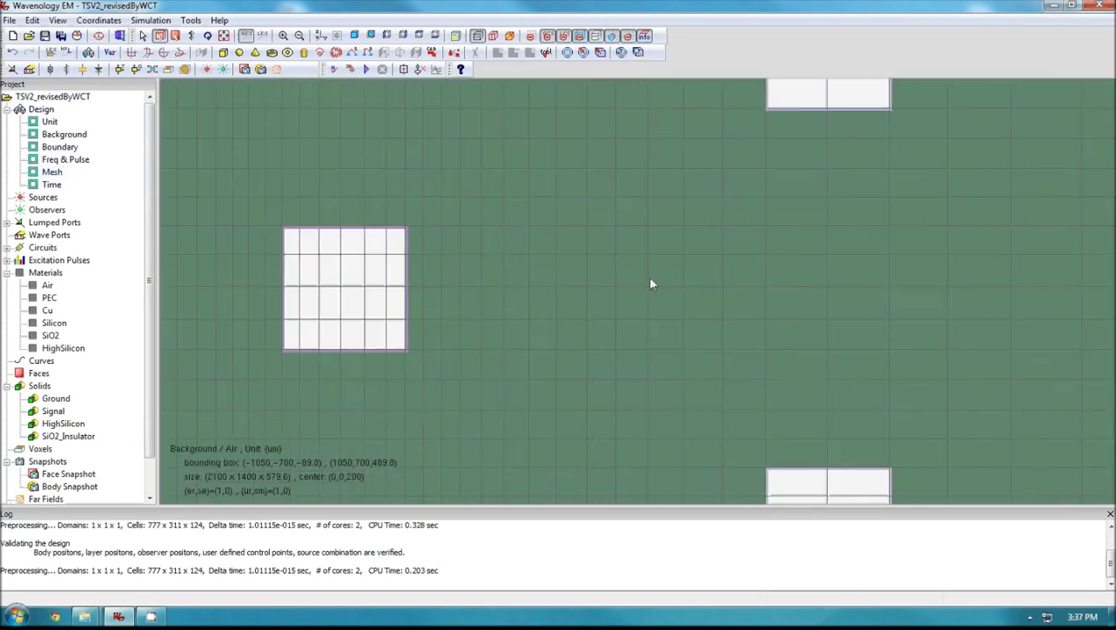
pyautogui.moveTo(263, 195); pyautogui.dragTo(522, 230, button='middle')
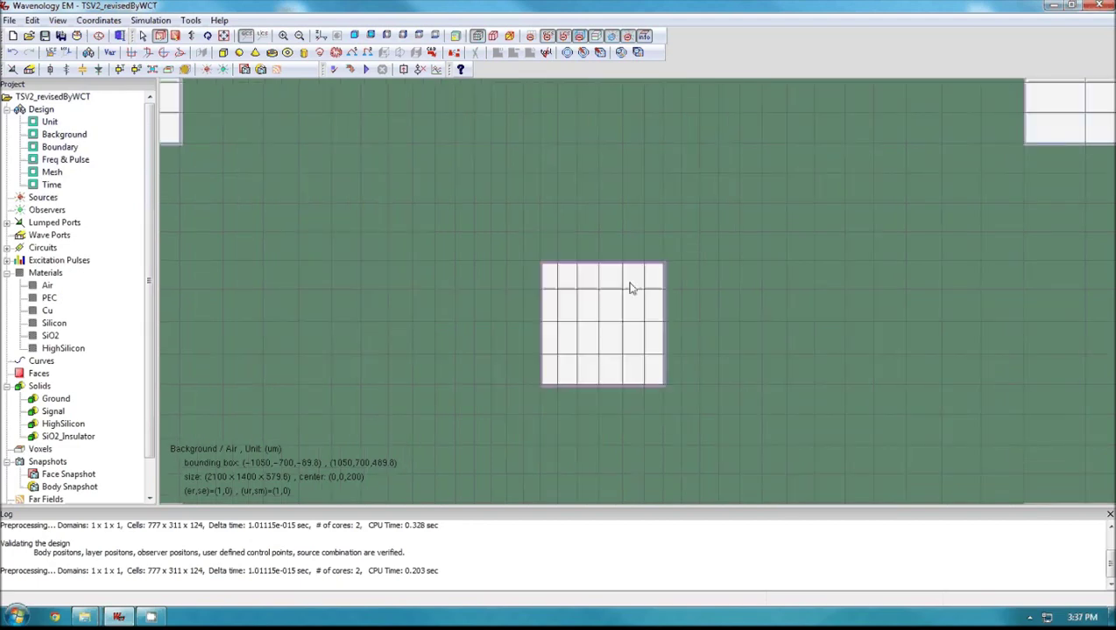
pyautogui.scroll(4, 632, 289)
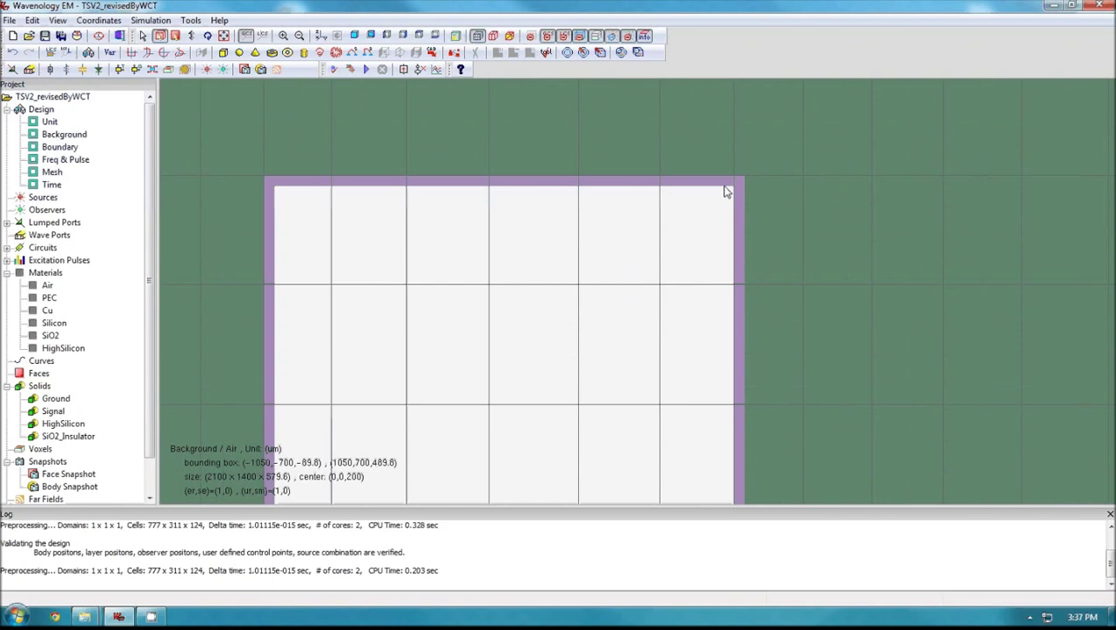
pyautogui.scroll(-5, 734, 212)
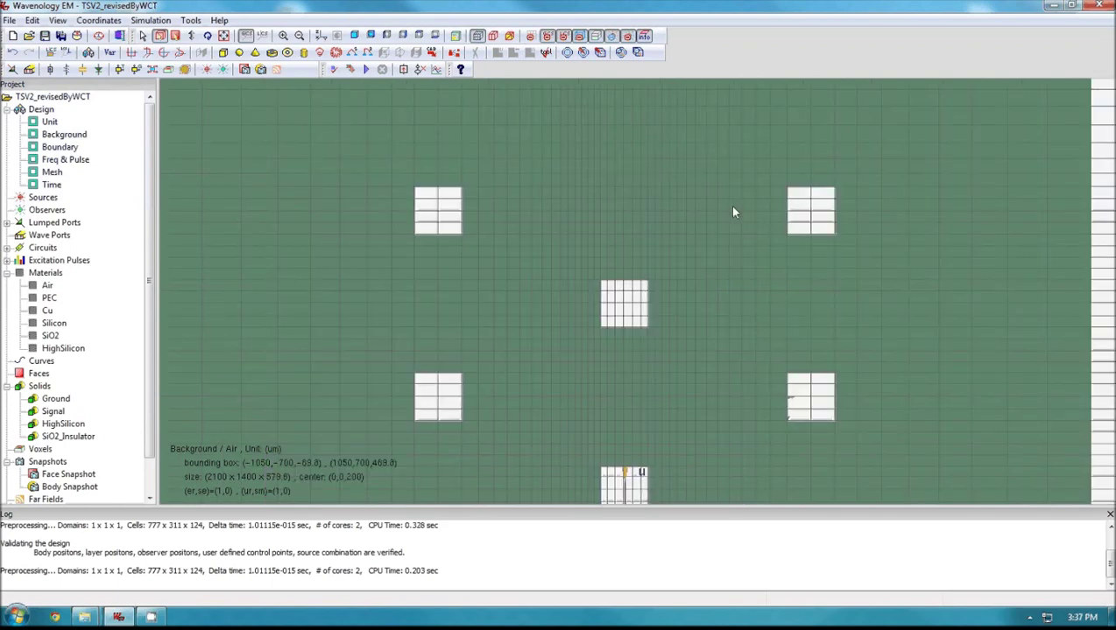
pyautogui.scroll(-3, 734, 212)
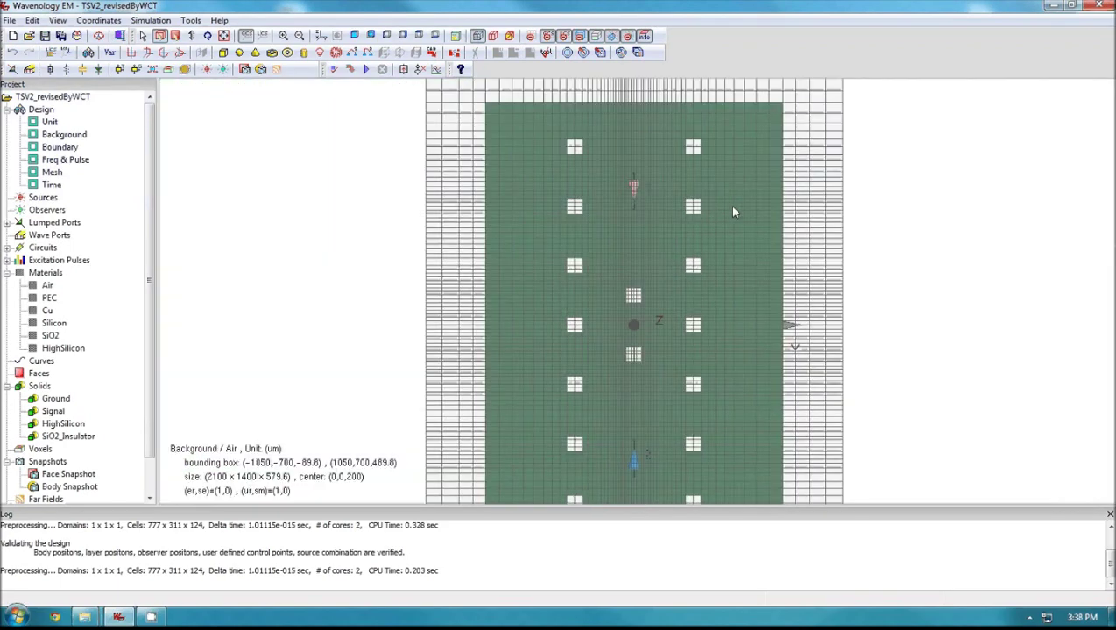
pyautogui.scroll(-1, 733, 212)
# Examine the mesh lines through the thin layers above the silicon block in a side view
pyautogui.moveTo(516, 421); pyautogui.dragTo(488, 126)
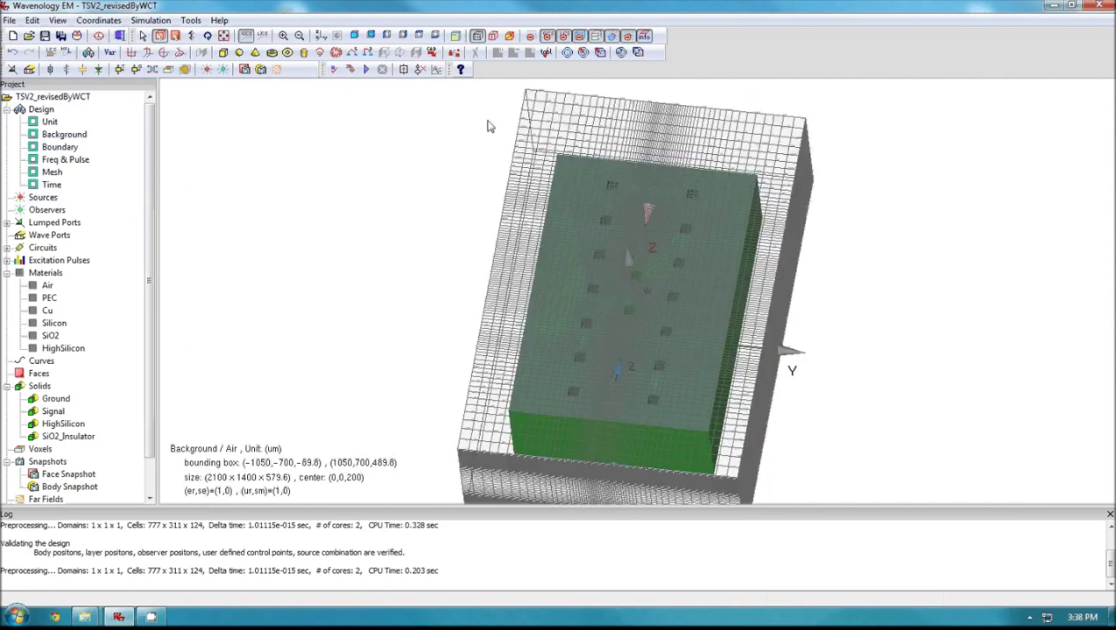
pyautogui.click(386, 36)
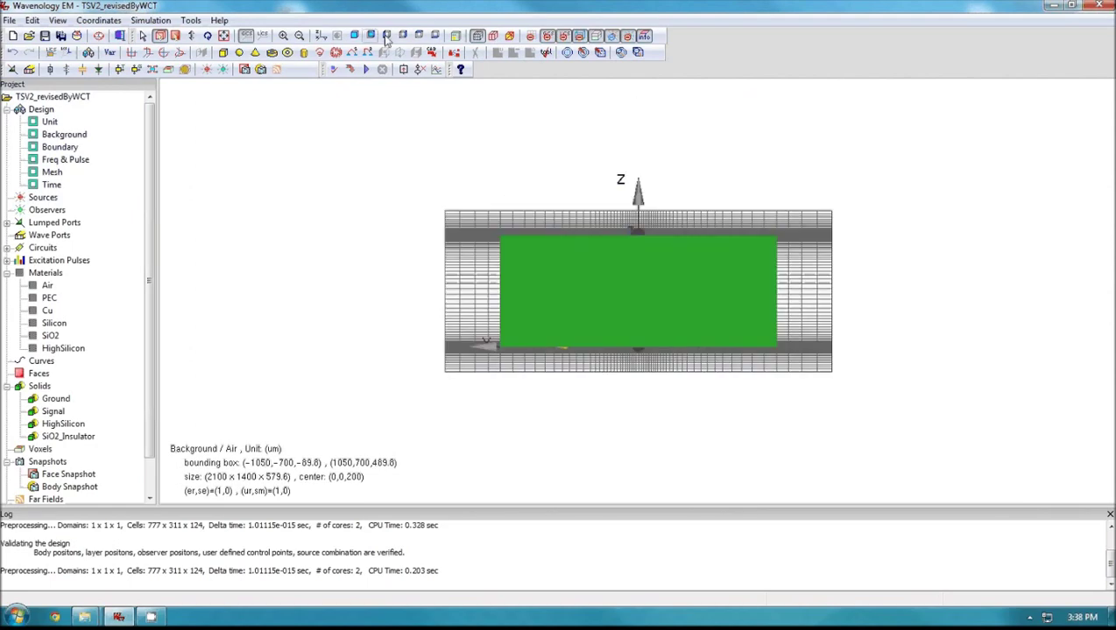
pyautogui.click(403, 36)
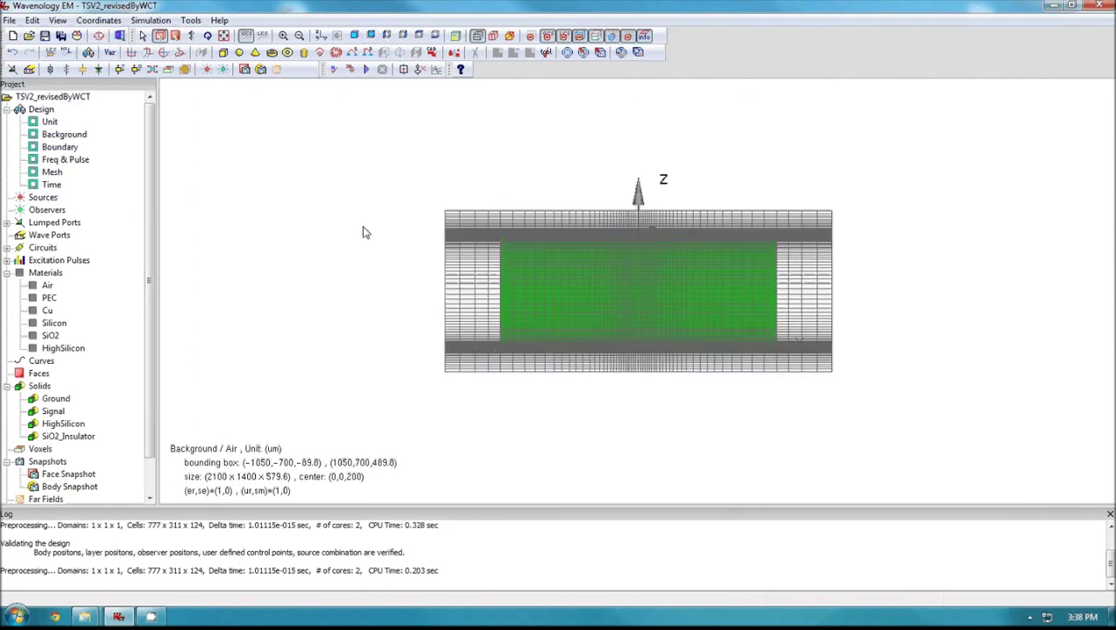
pyautogui.scroll(4, 661, 271)
pyautogui.scroll(3, 720, 319)
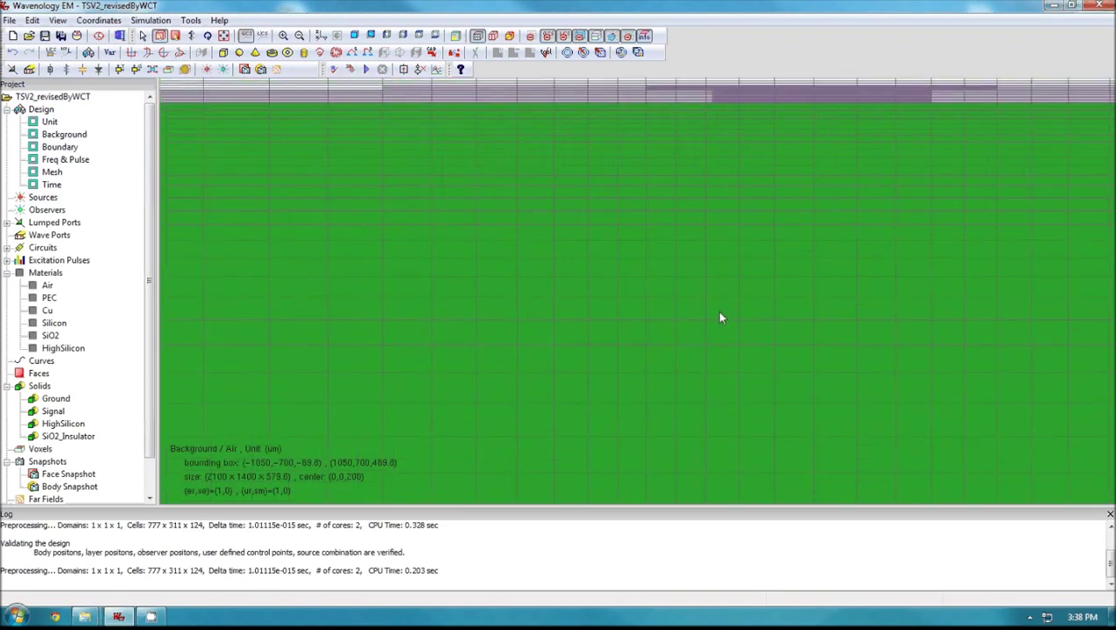
pyautogui.scroll(2, 720, 319)
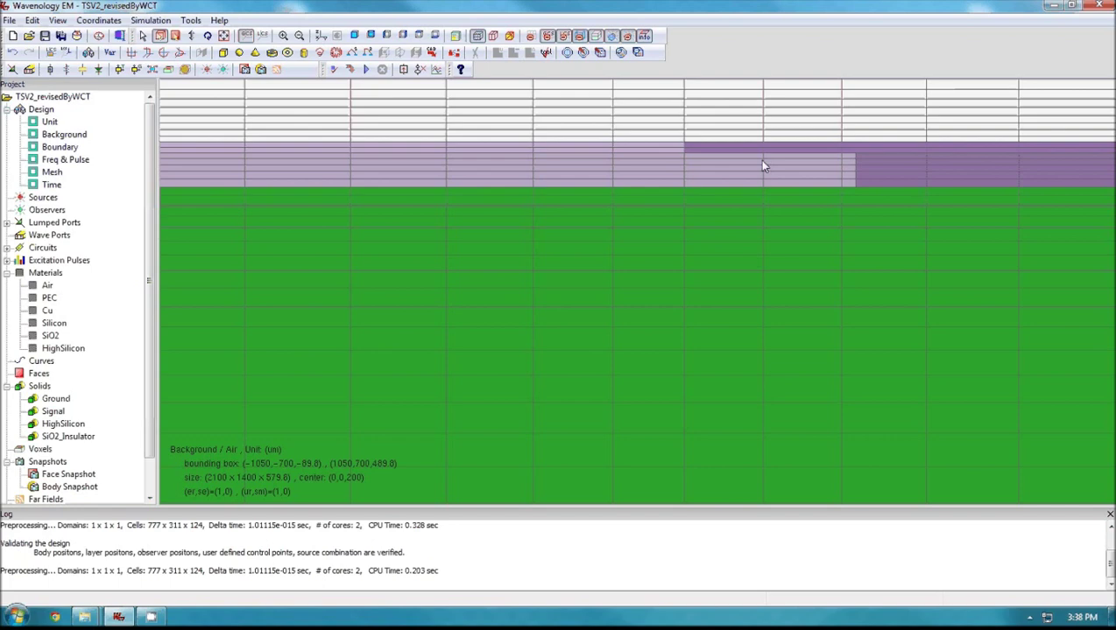
pyautogui.scroll(-2, 762, 166)
pyautogui.scroll(-8, 823, 183)
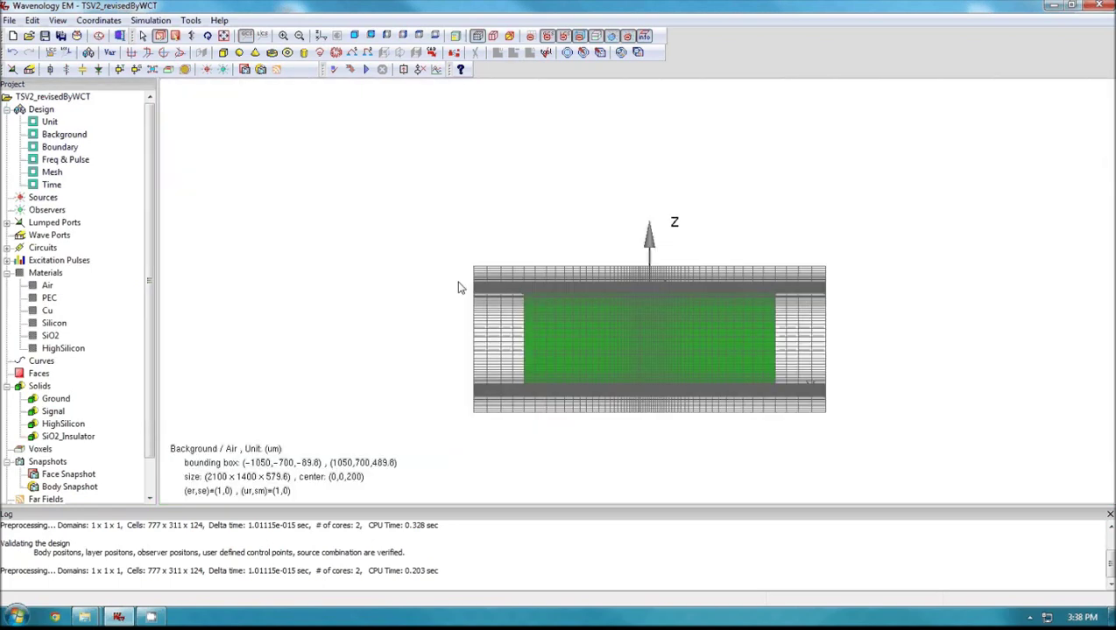
# Set the automatic mesh's min/max ratio to 1e-4, apply it and close the project design settings
pyautogui.doubleClick(50, 173)
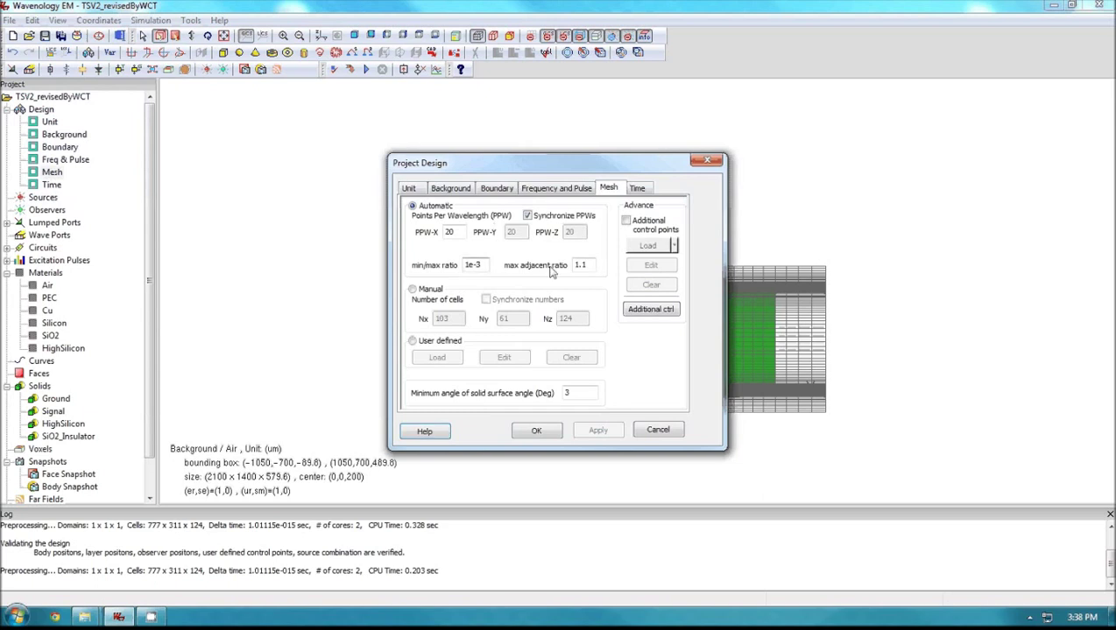
pyautogui.press('BackSpace')
pyautogui.write('4')
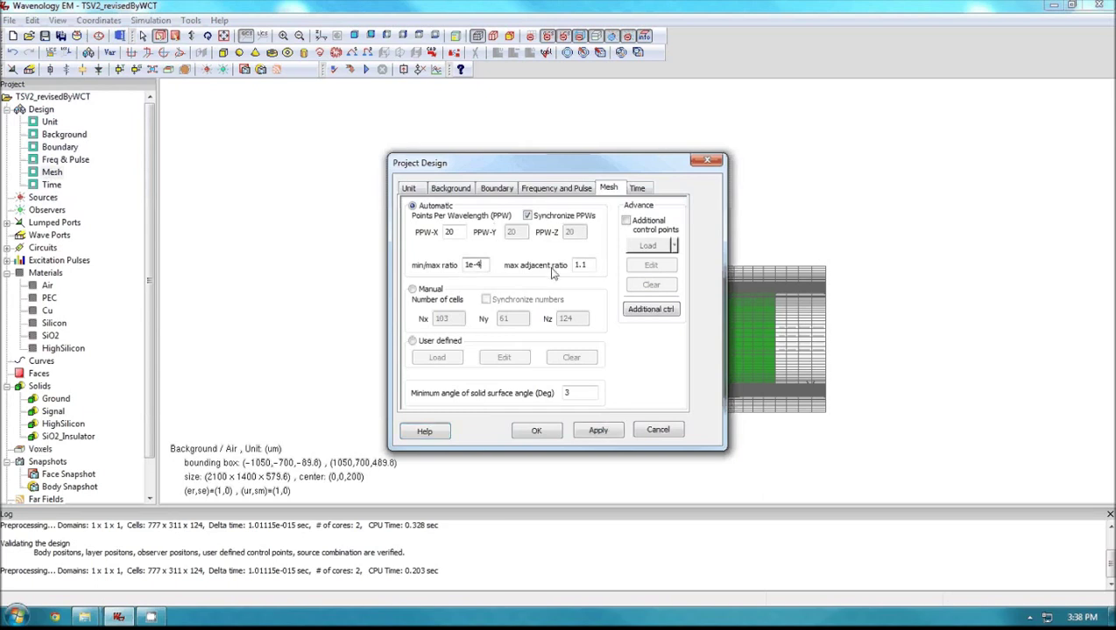
pyautogui.click(598, 430)
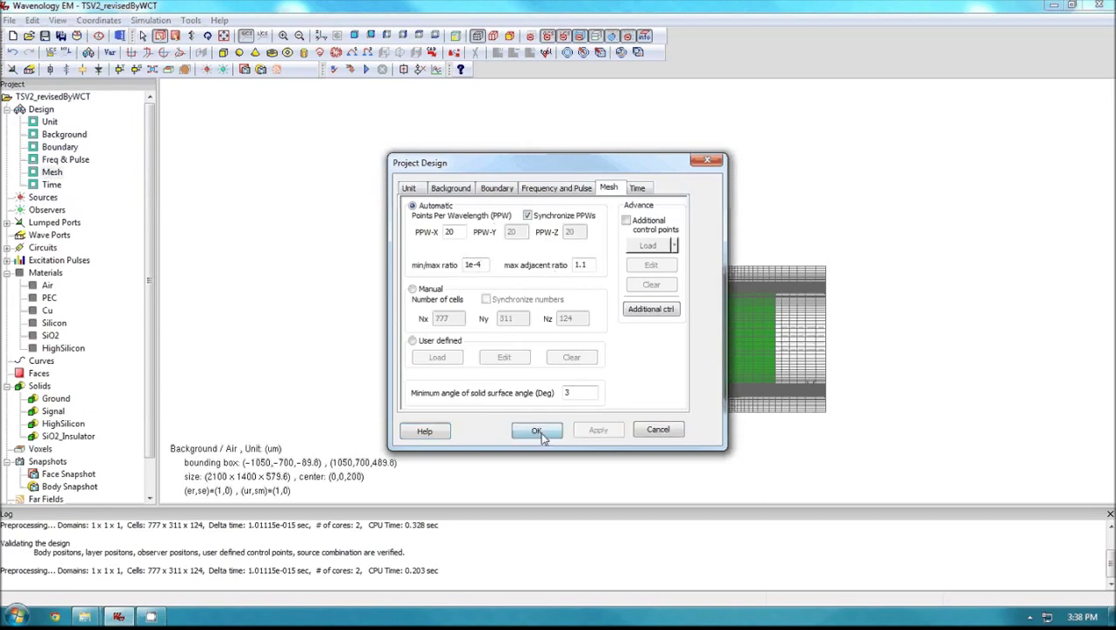
pyautogui.click(537, 431)
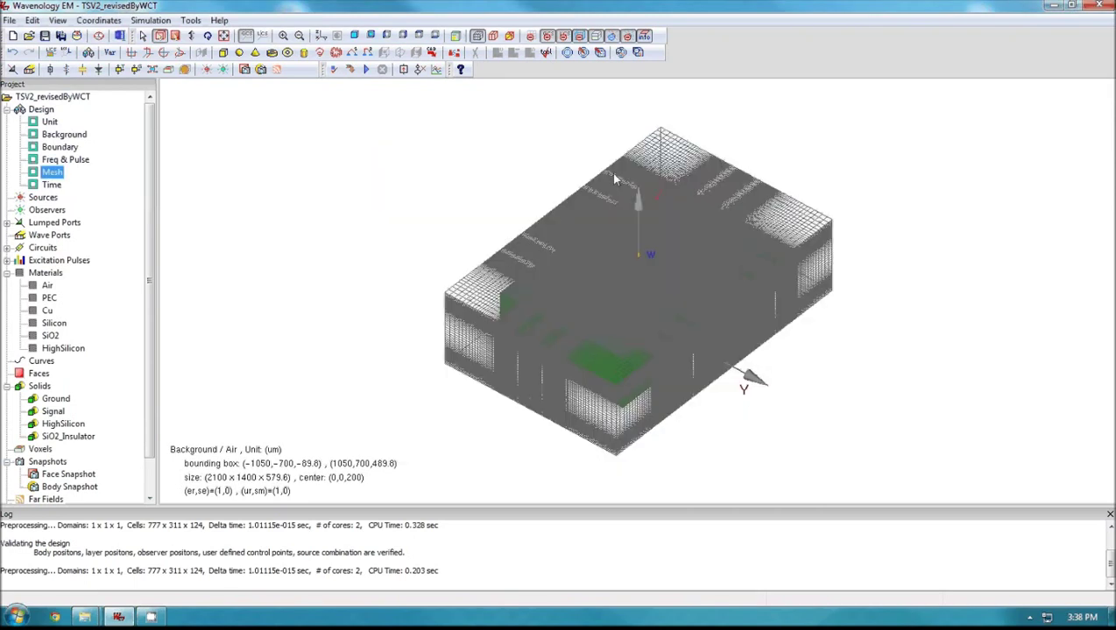
# Examine from above how the mesh lines resolve a via and its thin insulator
pyautogui.press('z')
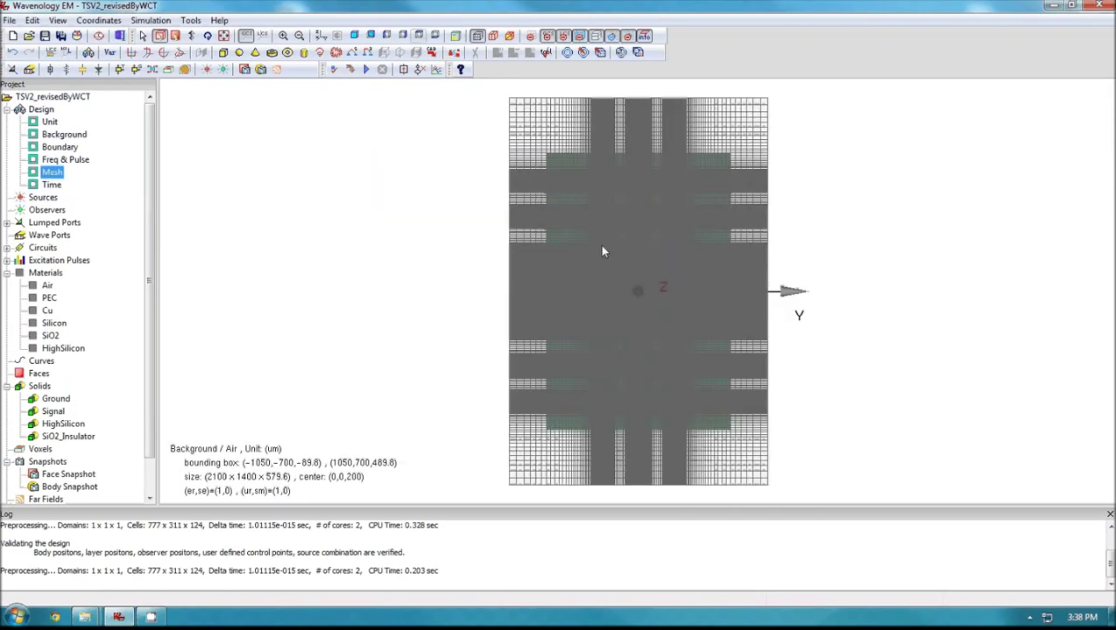
pyautogui.scroll(3, 602, 251)
pyautogui.scroll(1, 863, 279)
pyautogui.moveTo(759, 302); pyautogui.dragTo(679, 338, button='middle')
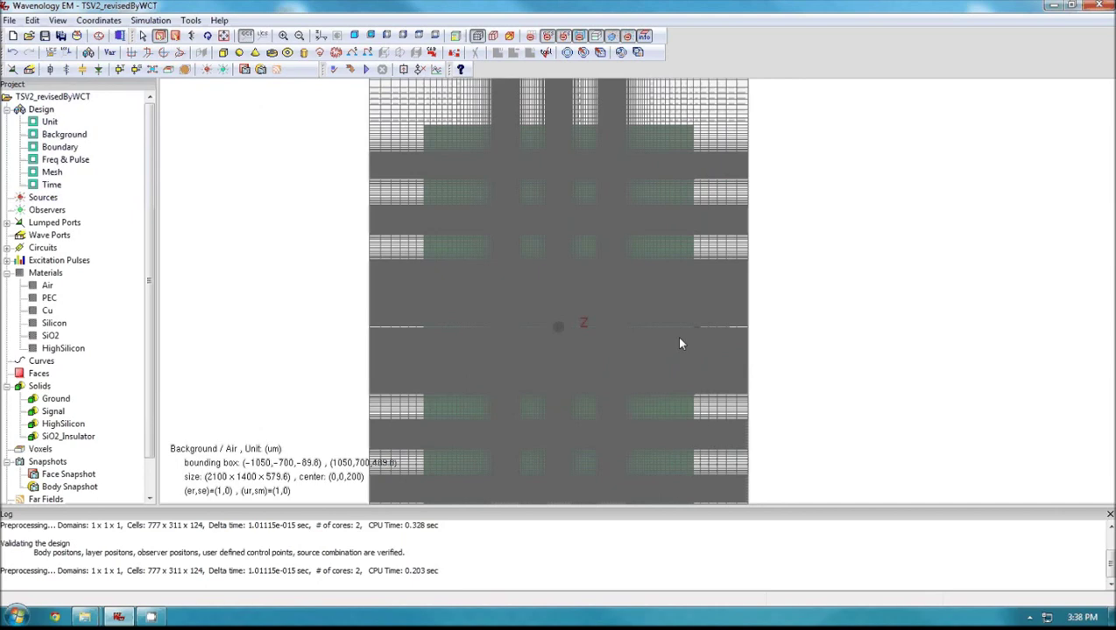
pyautogui.scroll(3, 680, 343)
pyautogui.scroll(3, 615, 292)
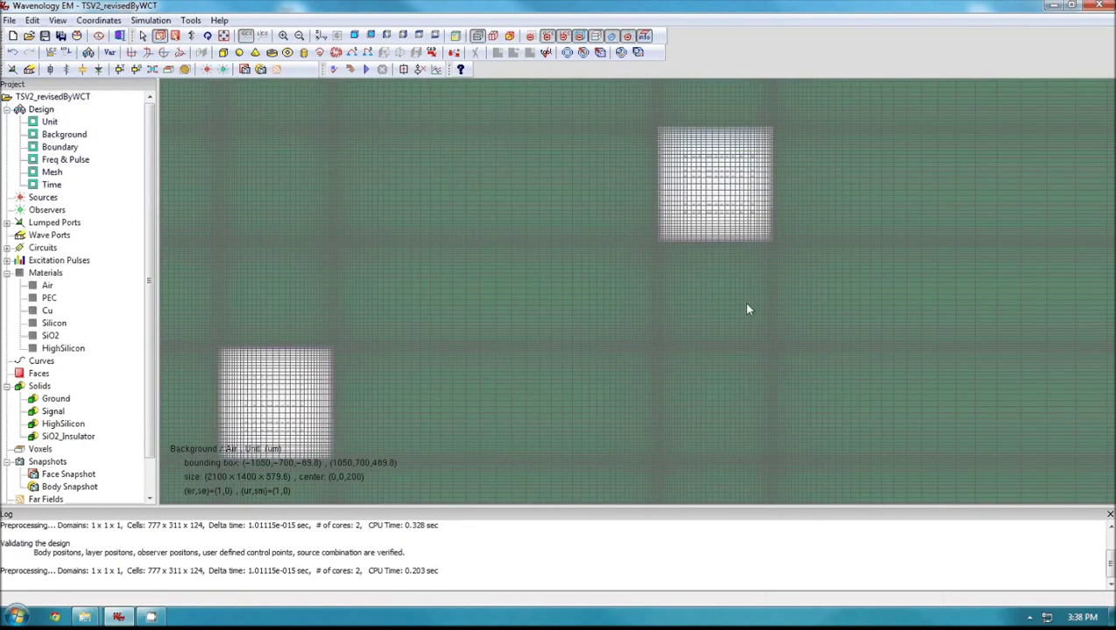
pyautogui.scroll(2, 747, 308)
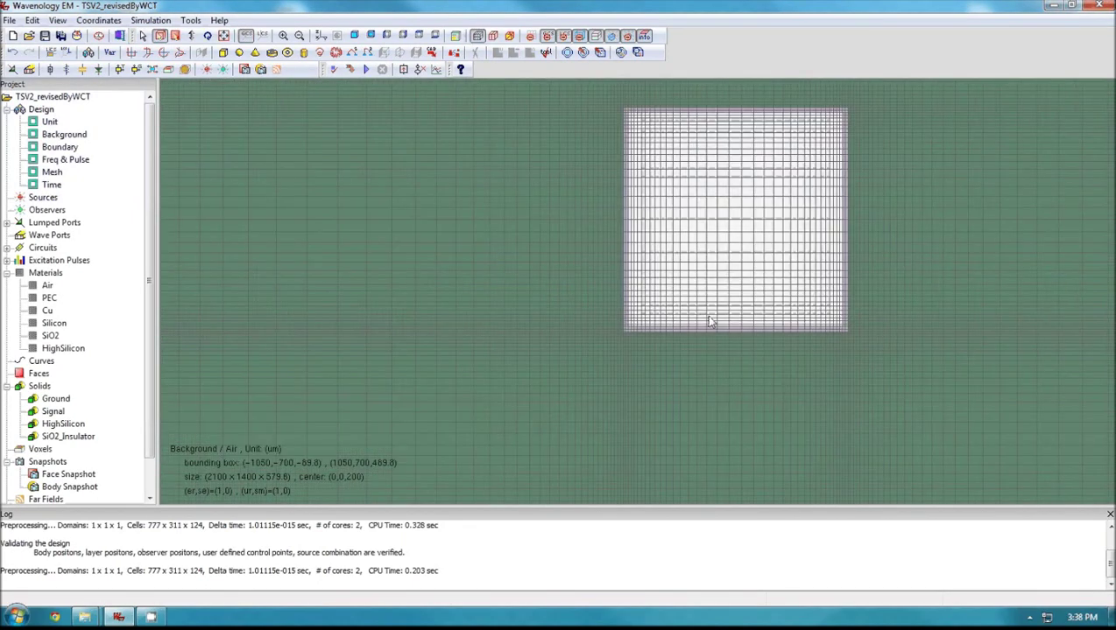
pyautogui.moveTo(697, 190); pyautogui.dragTo(648, 240, button='middle')
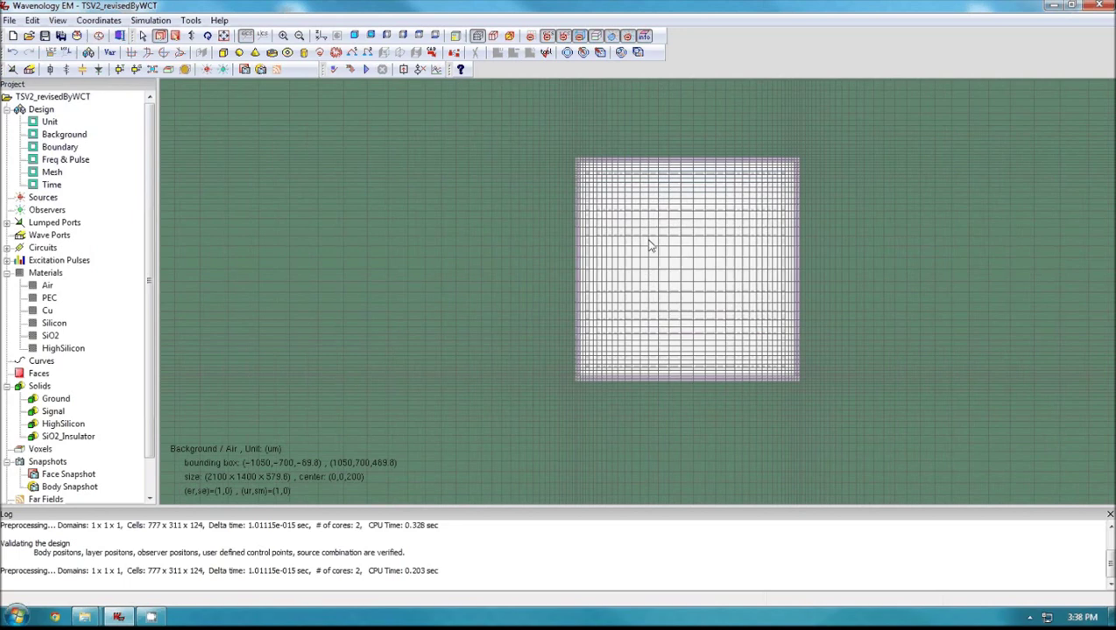
pyautogui.scroll(2, 624, 205)
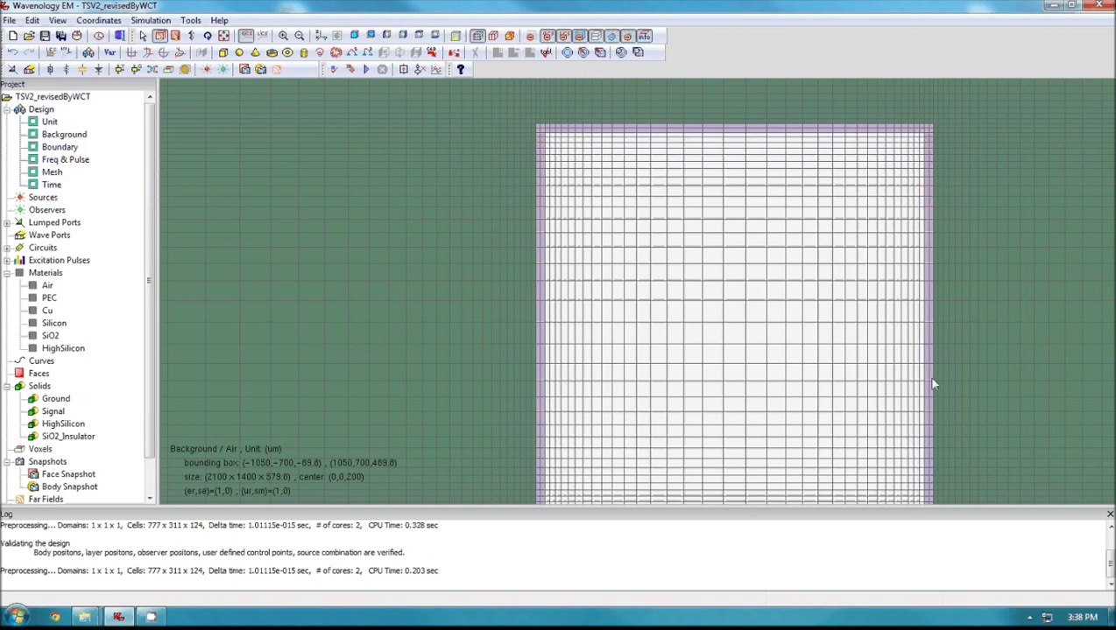
pyautogui.moveTo(539, 225); pyautogui.dragTo(589, 271, button='middle')
# Inspect the mesh line density across the whole via array from above and in a side view
pyautogui.scroll(-3, 589, 271)
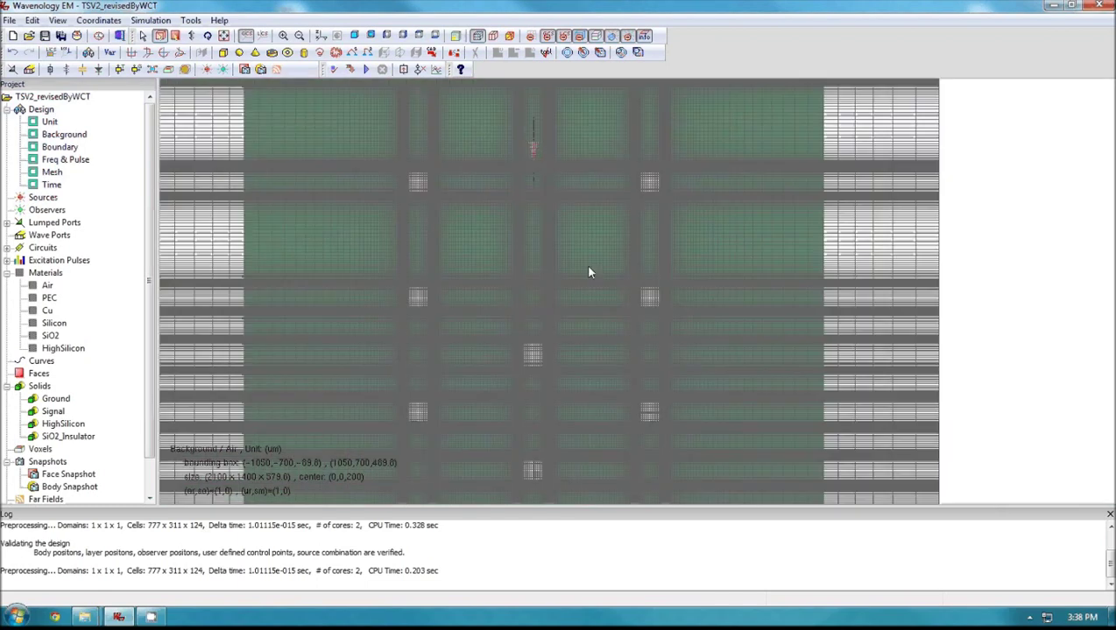
pyautogui.scroll(-2, 588, 267)
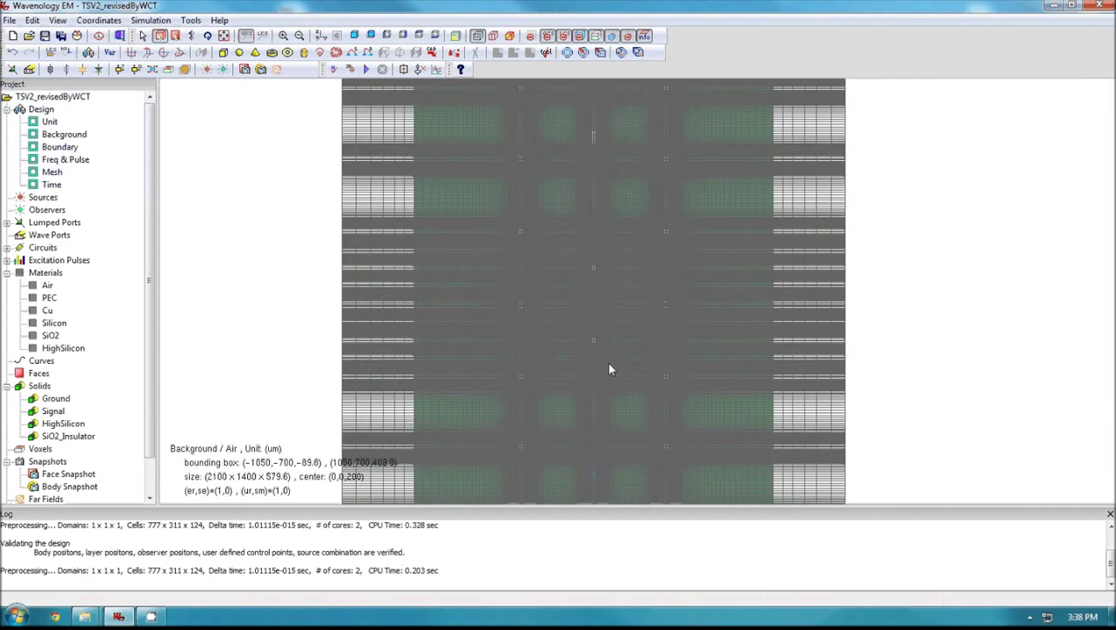
pyautogui.moveTo(608, 364); pyautogui.dragTo(600, 281, button='middle')
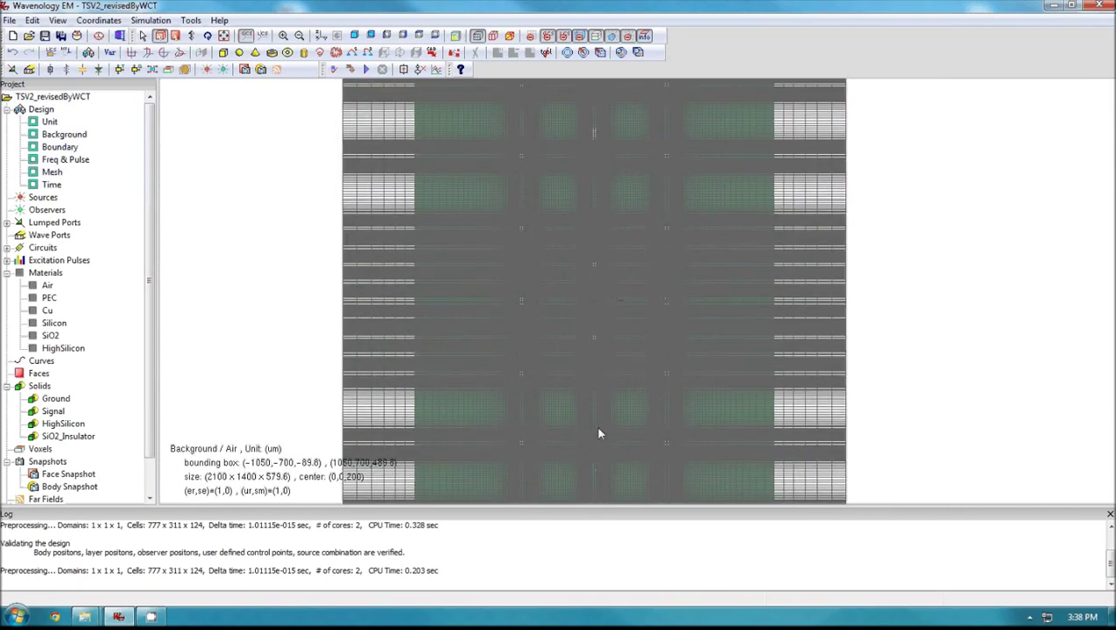
pyautogui.moveTo(599, 433); pyautogui.dragTo(634, 349, button='middle')
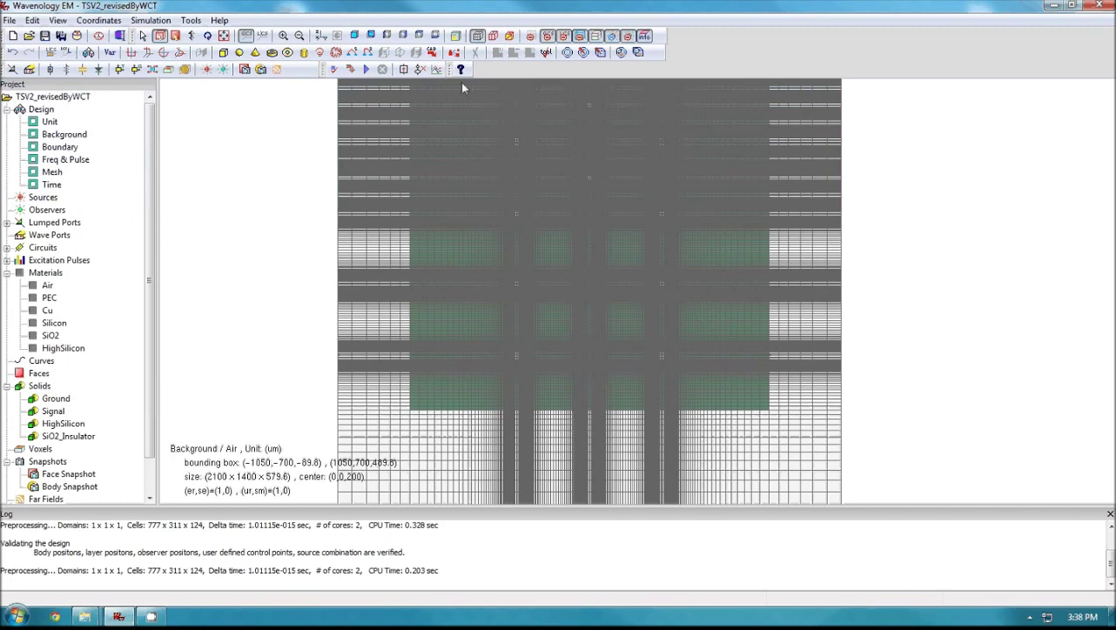
pyautogui.click(371, 35)
pyautogui.click(403, 36)
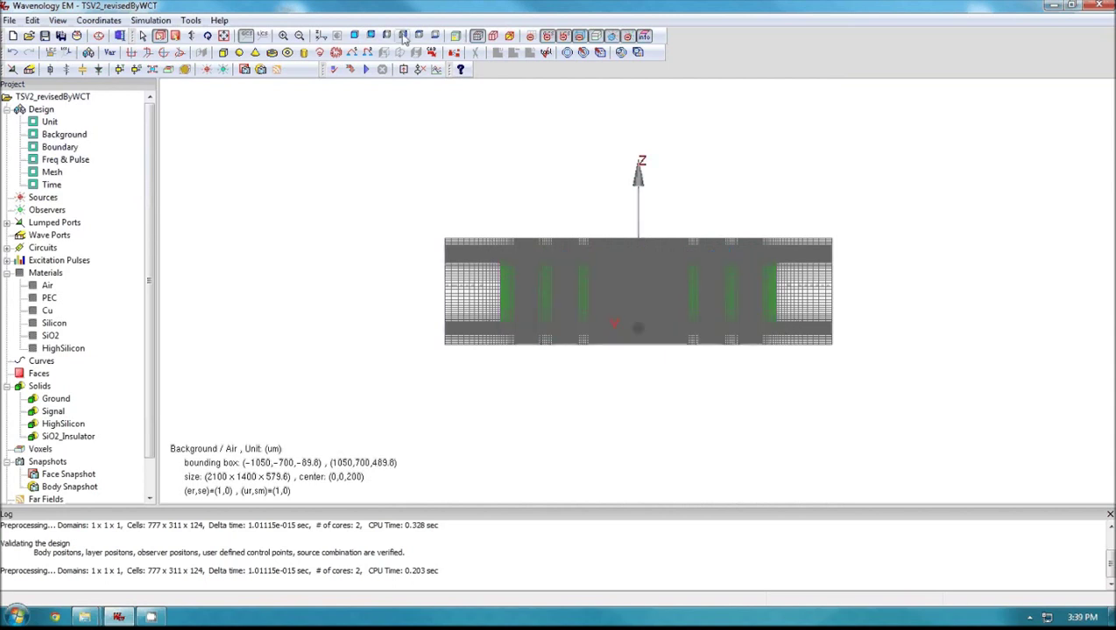
# Set the automatic mesh's max adjacent ratio to 1.5, apply it and close the project design settings
pyautogui.click(51, 173)
pyautogui.doubleClick(52, 173)
pyautogui.moveTo(507, 173); pyautogui.dragTo(132, 153)
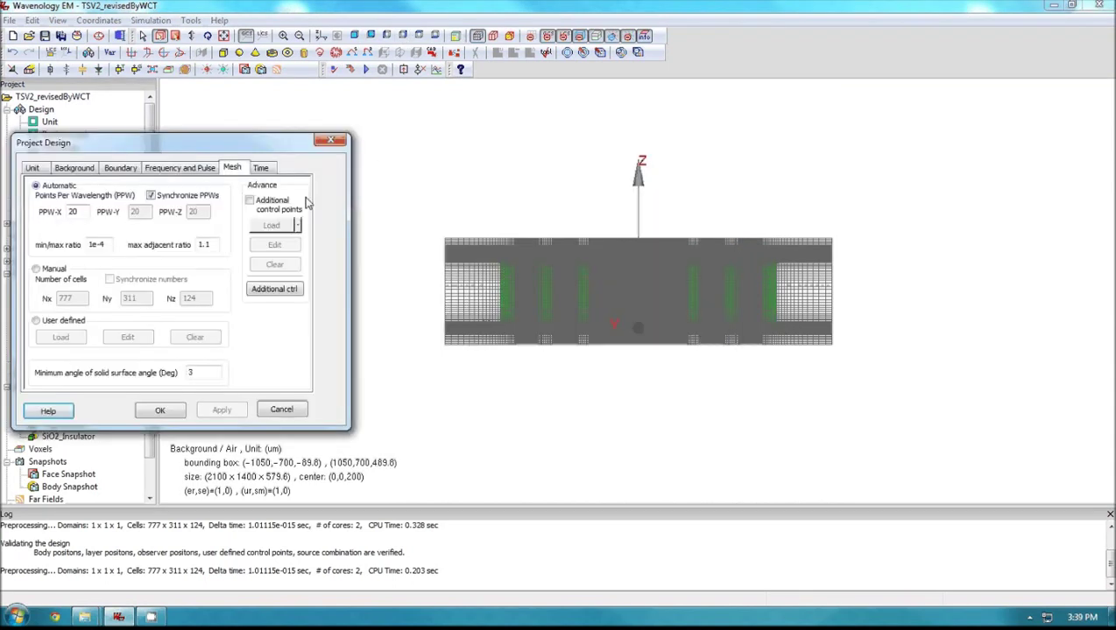
pyautogui.click(213, 245)
pyautogui.press('BackSpace')
pyautogui.write('5')
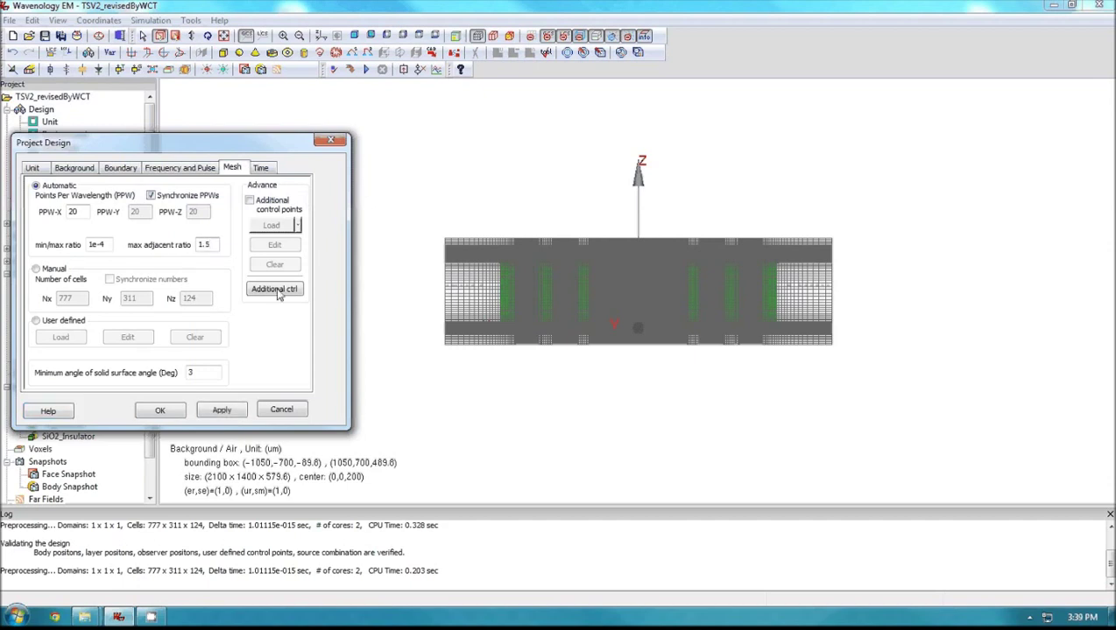
pyautogui.click(232, 413)
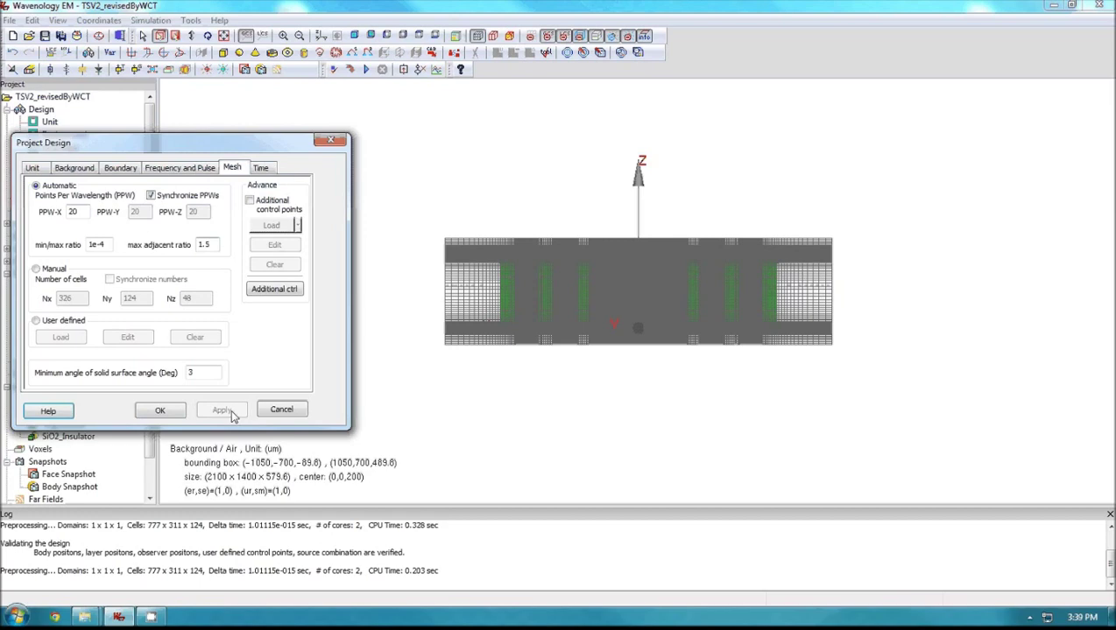
pyautogui.click(160, 411)
# Examine the mesh spacing in and around the silicon block and its thin upper layers in side and angled views
pyautogui.click(404, 37)
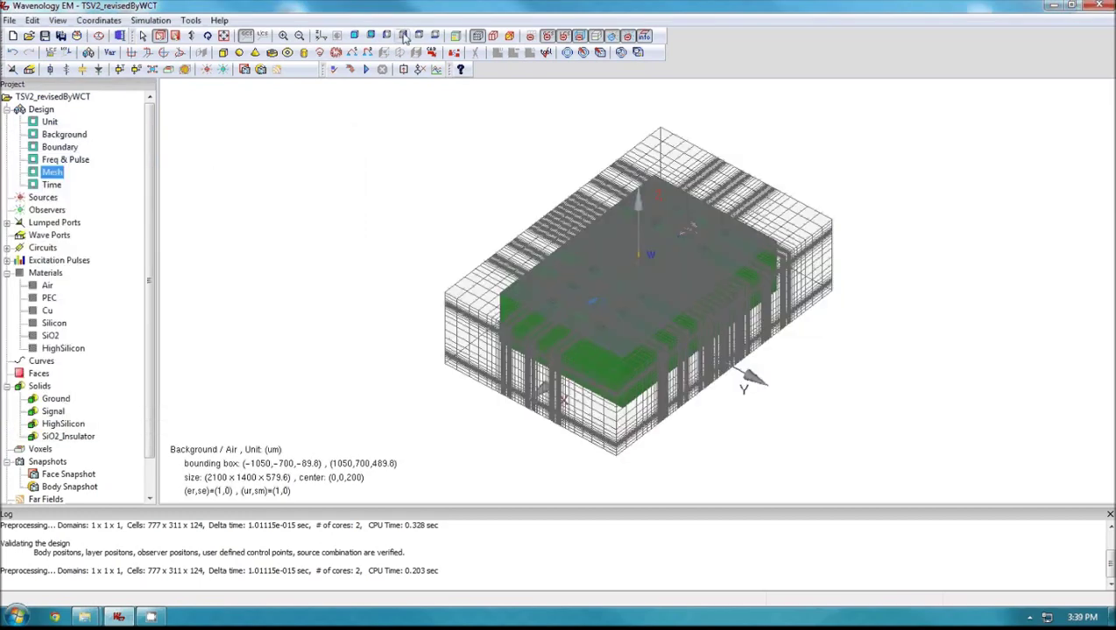
pyautogui.click(405, 37)
pyautogui.scroll(3, 612, 273)
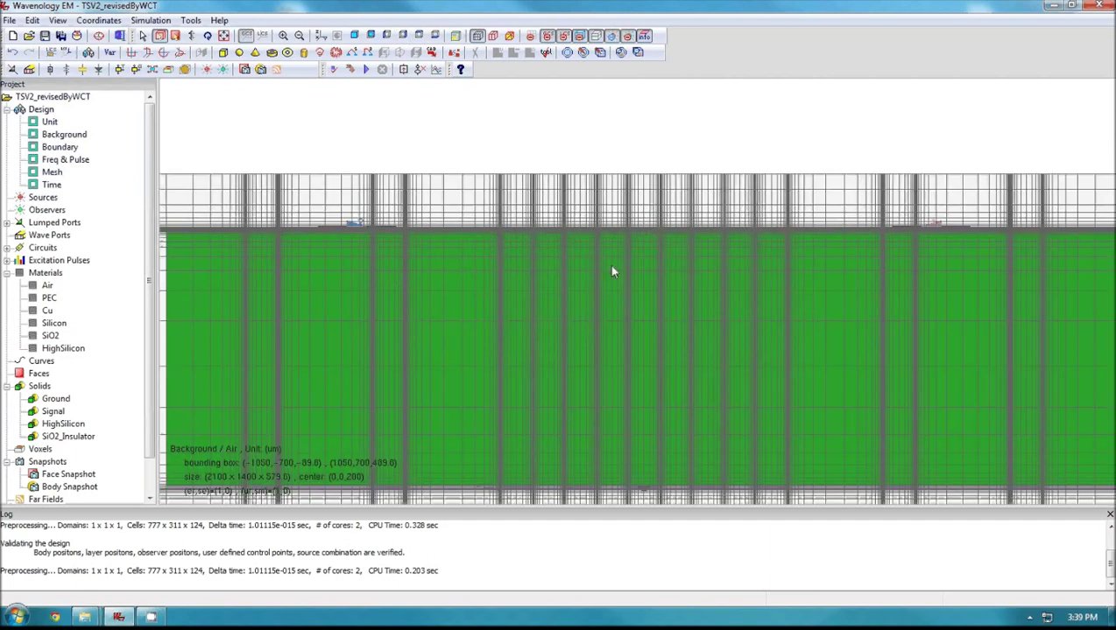
pyautogui.scroll(3, 665, 354)
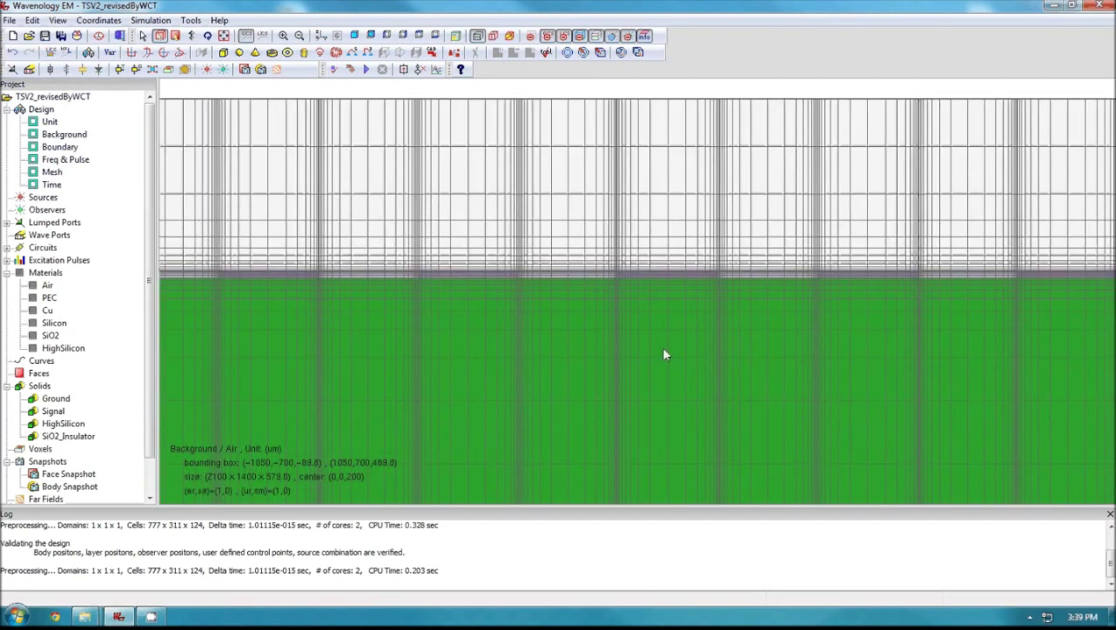
pyautogui.scroll(3, 675, 298)
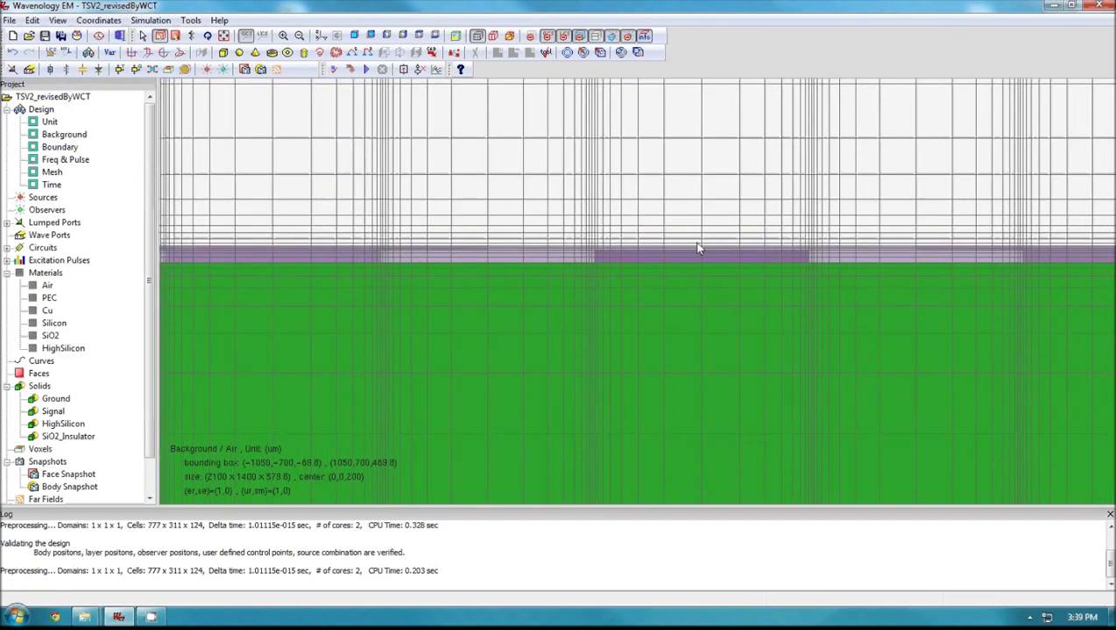
pyautogui.scroll(-2, 435, 247)
pyautogui.scroll(-2, 429, 241)
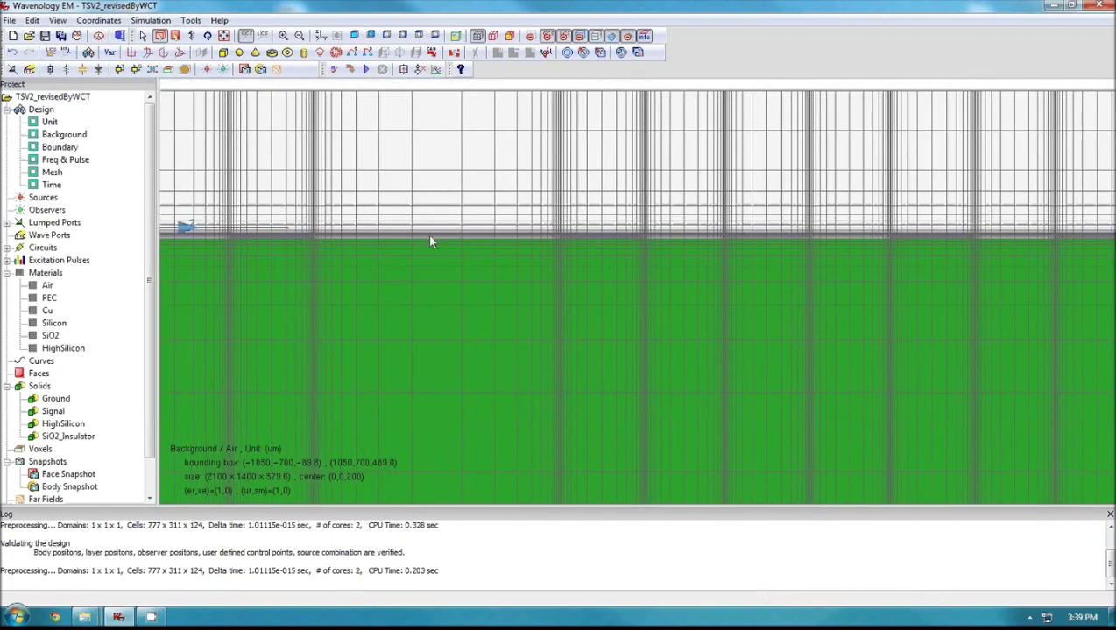
pyautogui.scroll(-2, 429, 242)
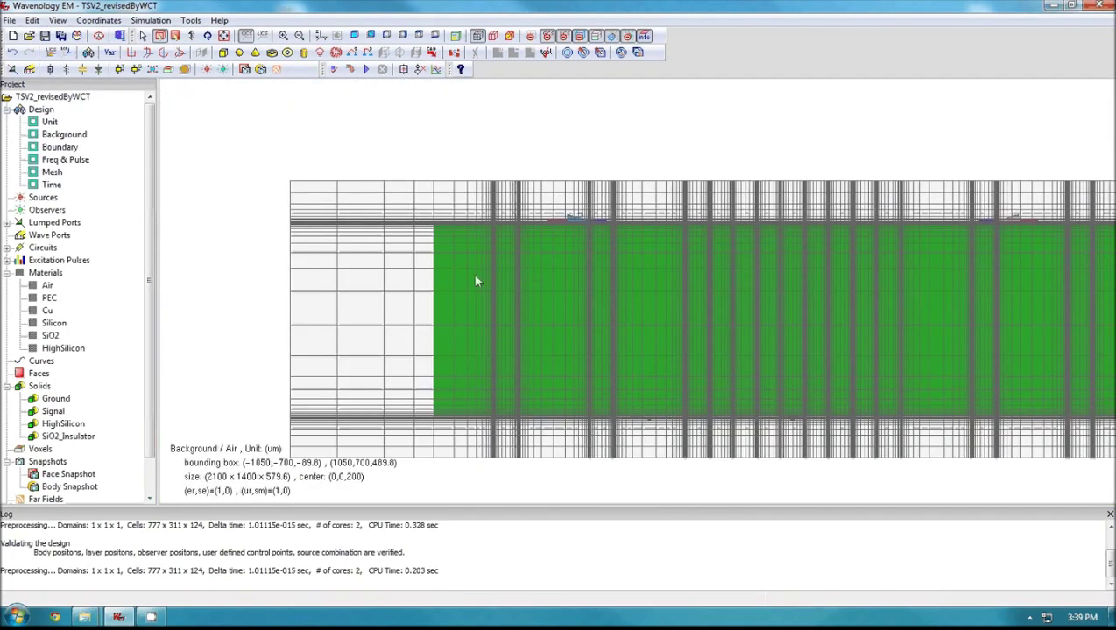
pyautogui.scroll(-2, 476, 281)
pyautogui.moveTo(496, 219); pyautogui.dragTo(519, 358)
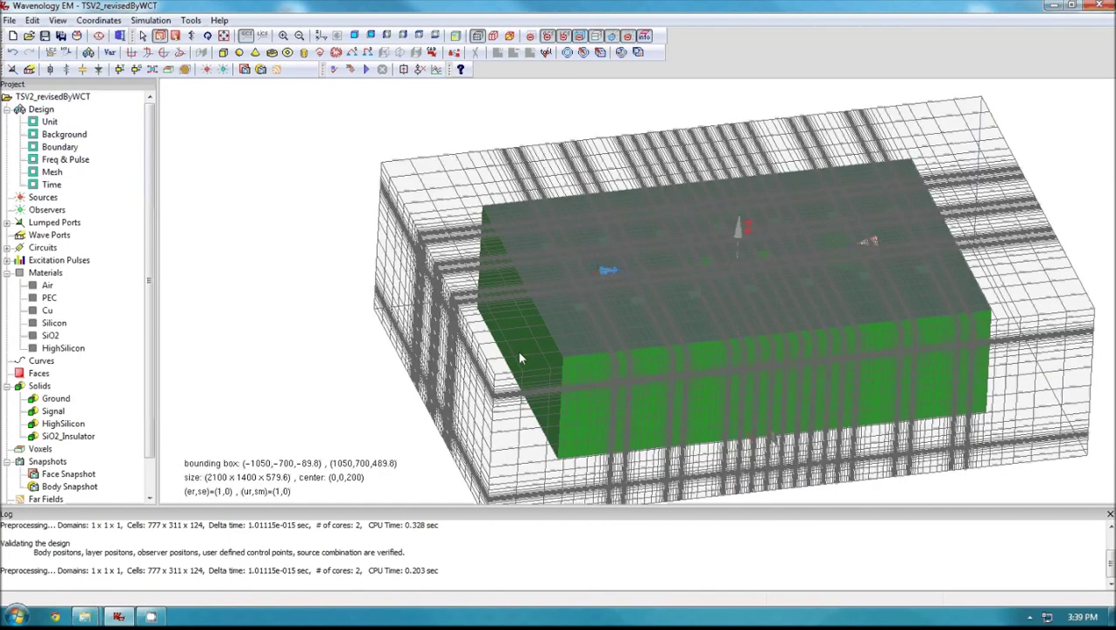
# Set the automatic mesh's max adjacent ratio back to 1.1 and apply it
pyautogui.click(52, 173)
pyautogui.doubleClick(53, 173)
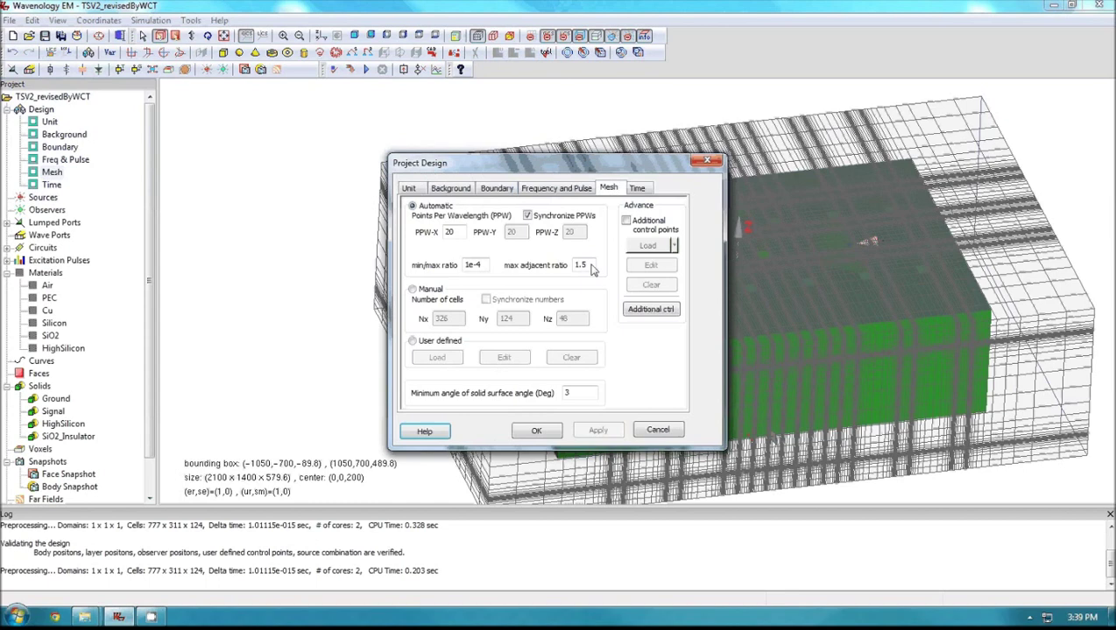
pyautogui.click(591, 265)
pyautogui.press('BackSpace')
pyautogui.write('1')
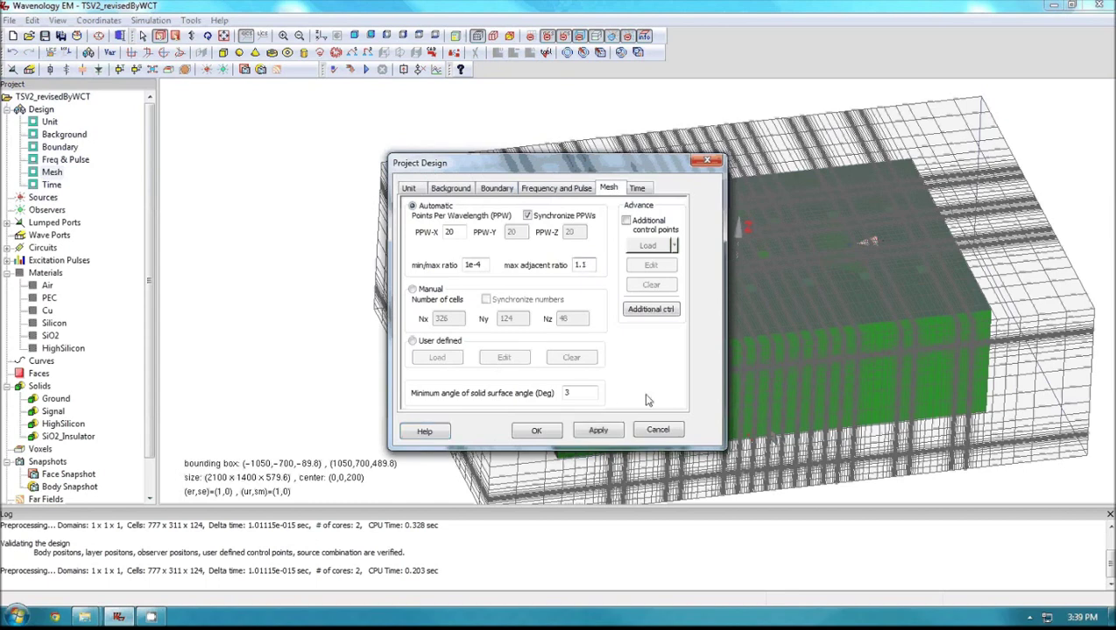
pyautogui.click(598, 430)
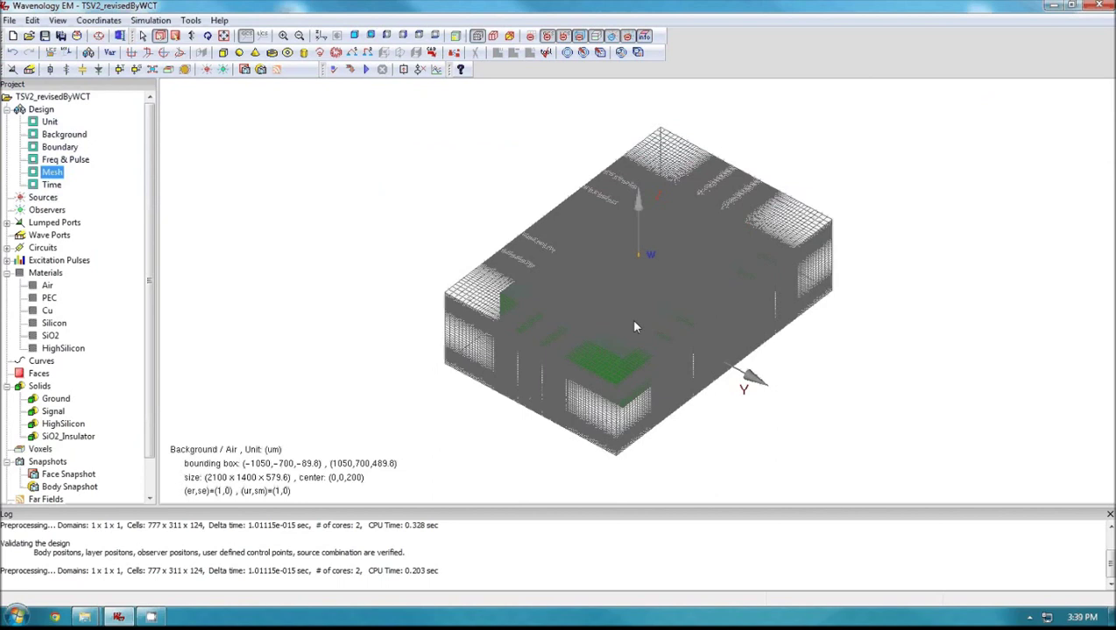
# Check the cell numbers of the automatic mesh in the mesh settings and close them without changes
pyautogui.moveTo(635, 326); pyautogui.dragTo(280, 209)
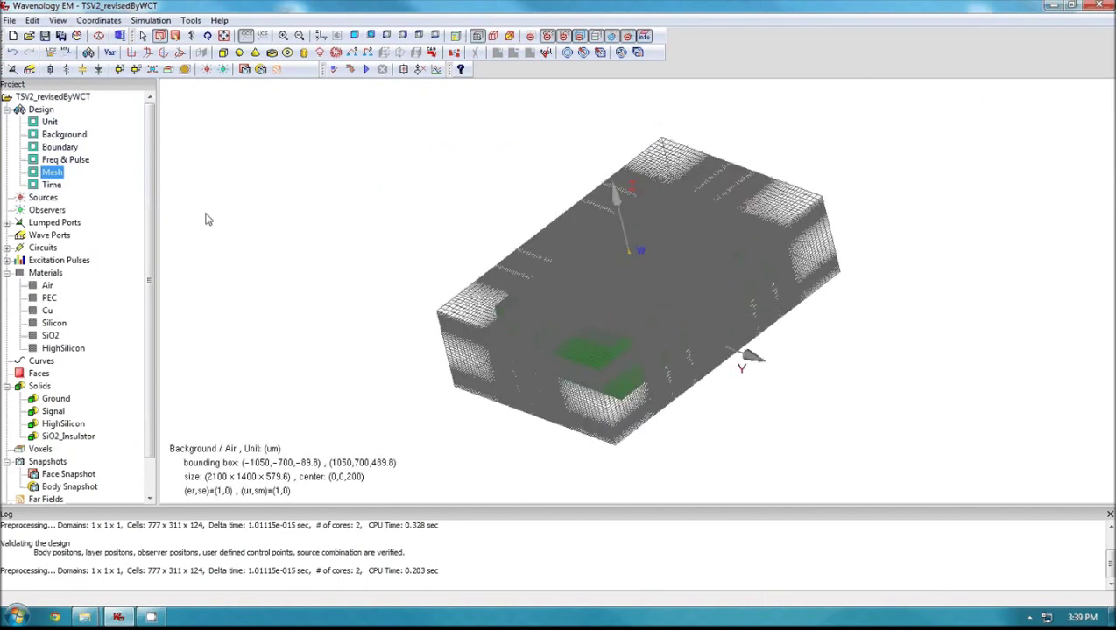
pyautogui.press('Return')
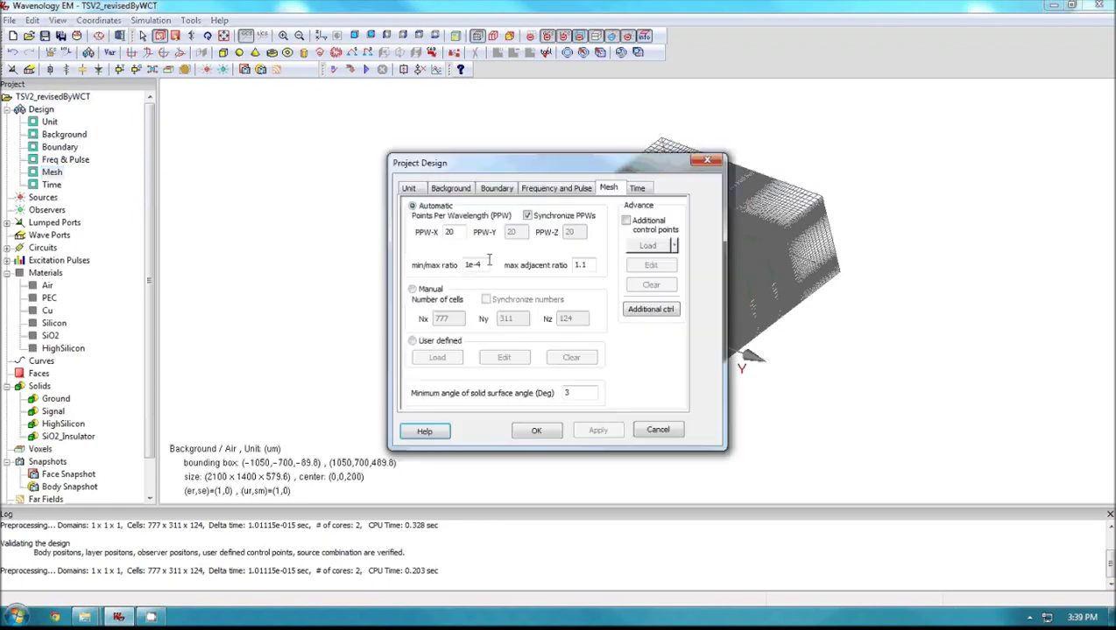
pyautogui.moveTo(520, 168); pyautogui.dragTo(322, 151)
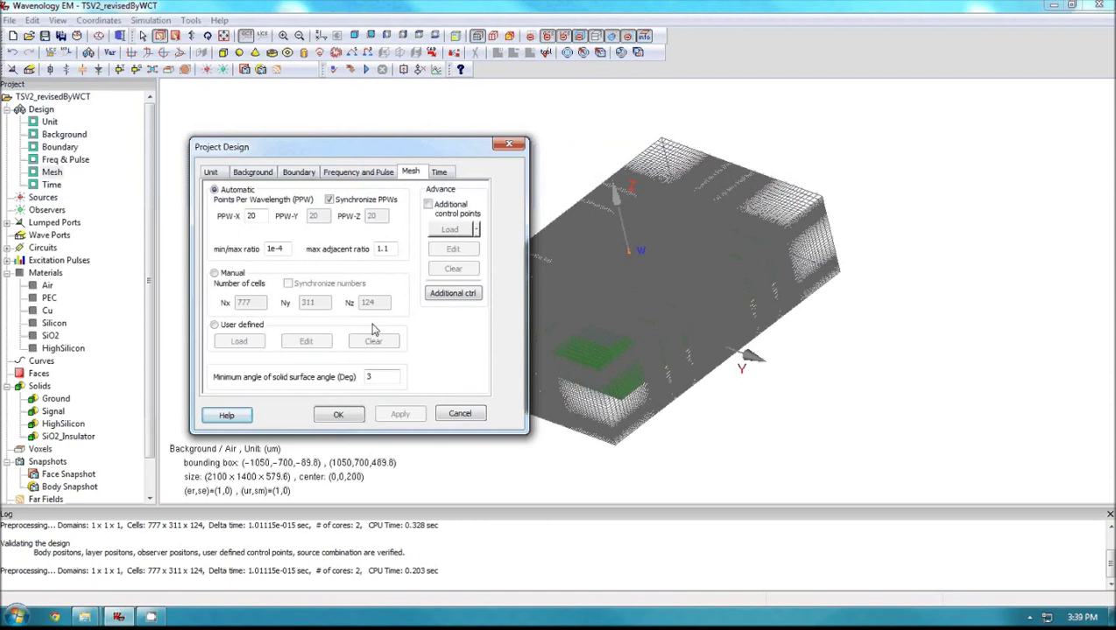
pyautogui.click(459, 414)
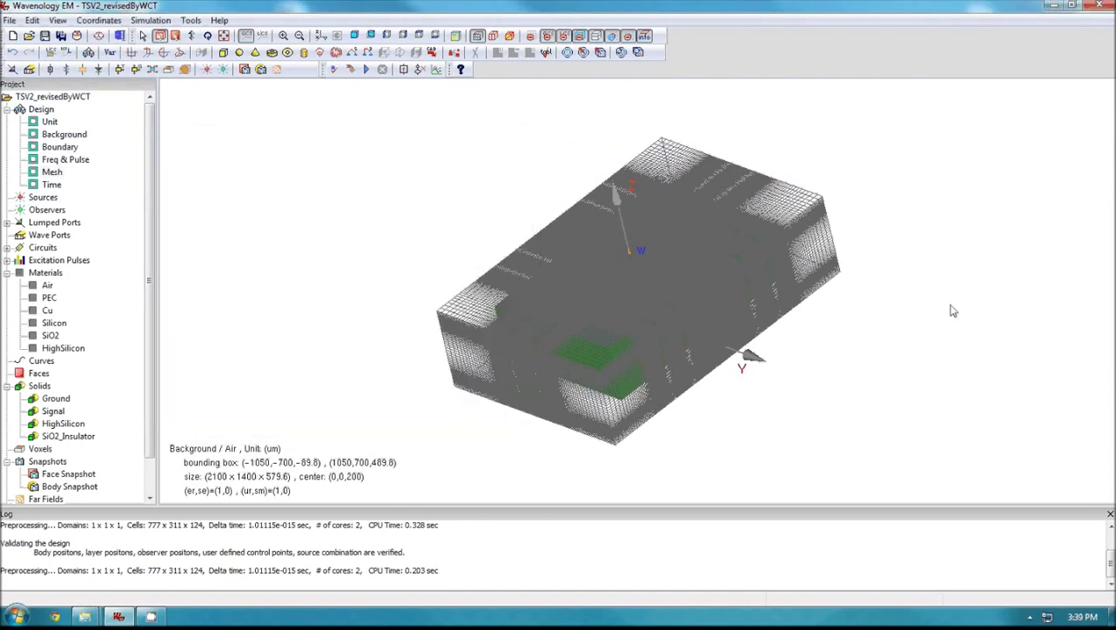